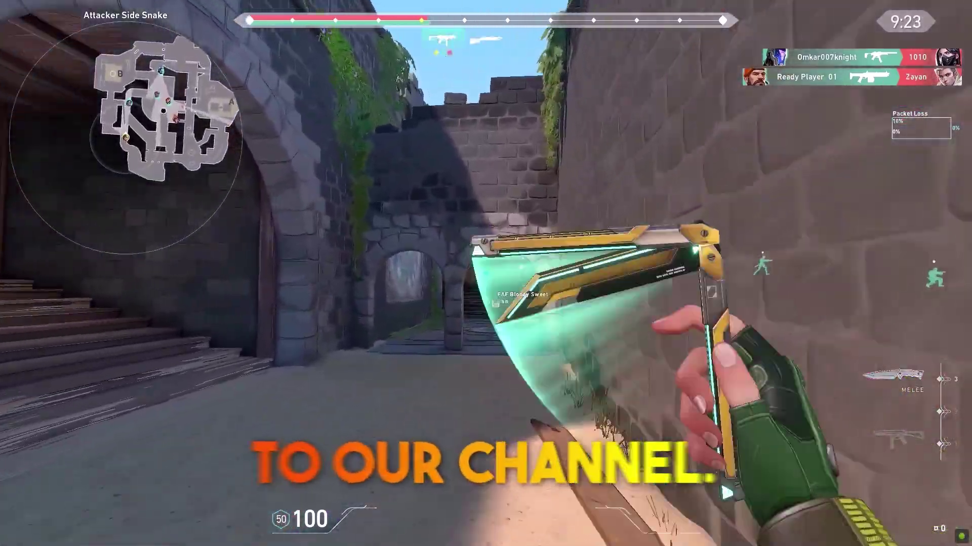
# Push through the archway and up the stairs, switch to the Stinger, and kill the enemy near Mid Top
pyautogui.press('w')
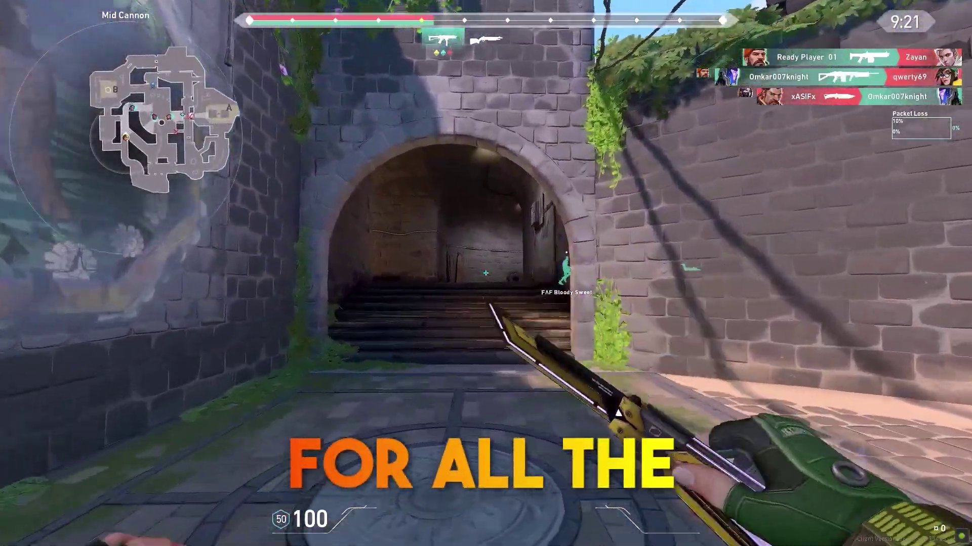
pyautogui.press('w')
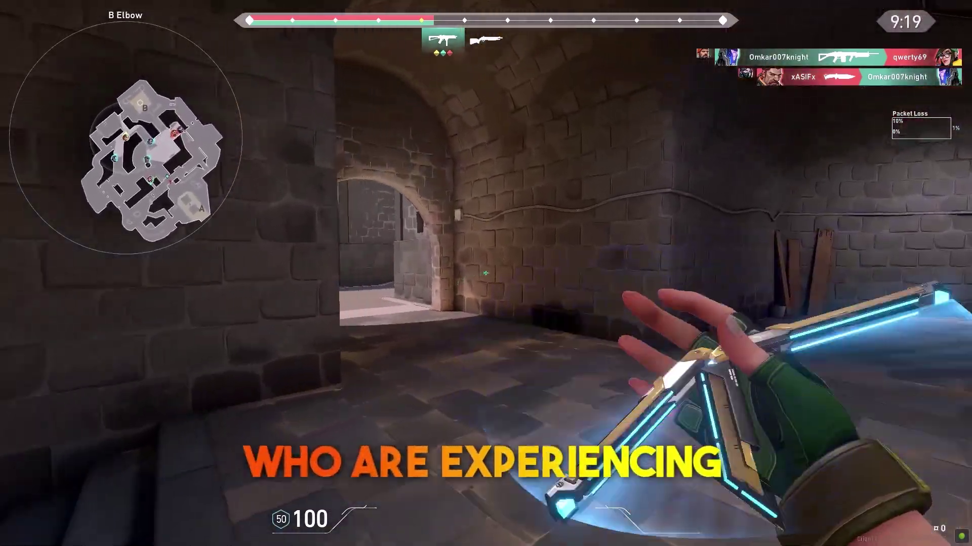
pyautogui.press('1')
pyautogui.press('w')
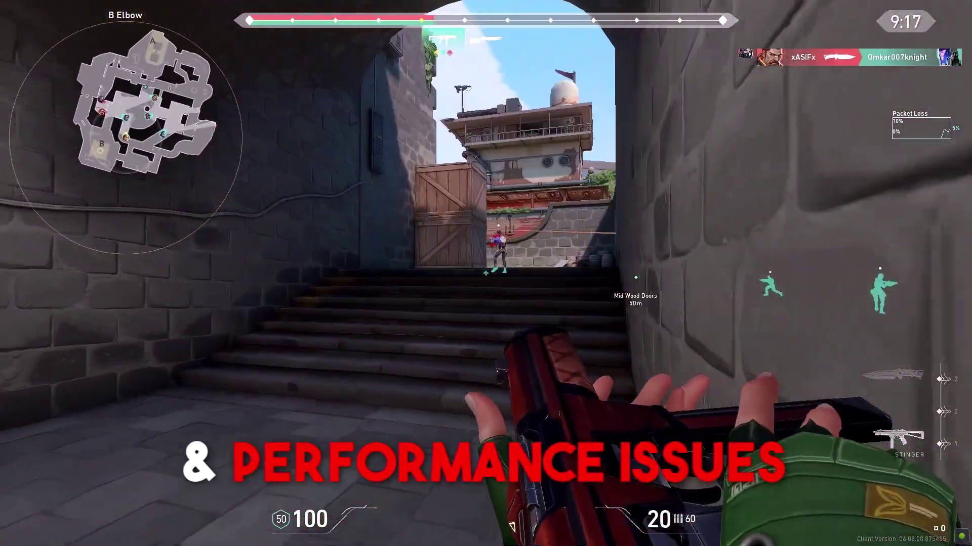
# Move toward Mid Wood Doors, take cover behind the crate, kill the yard enemies, then draw the knife
pyautogui.press('w')
pyautogui.press('w')
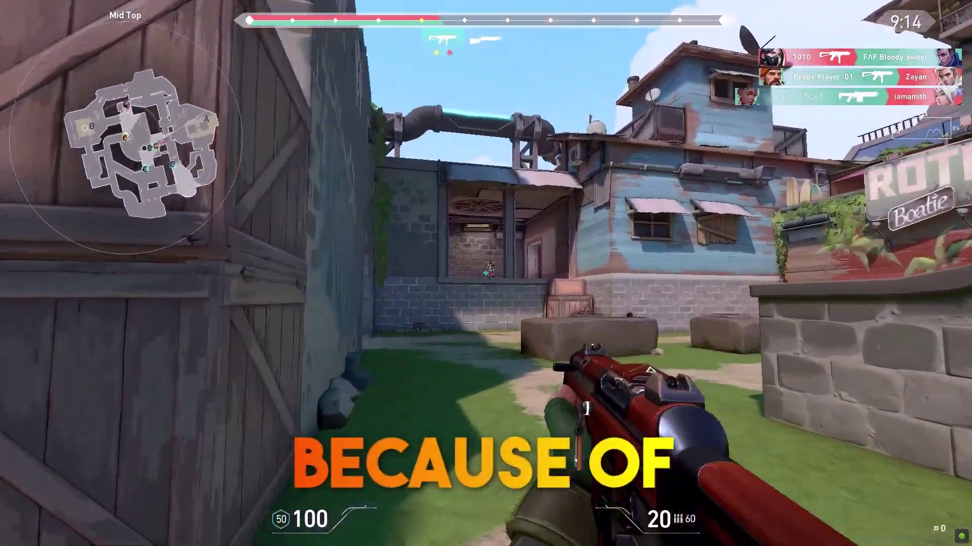
pyautogui.click(486, 273)
pyautogui.click(486, 273)
pyautogui.press('w')
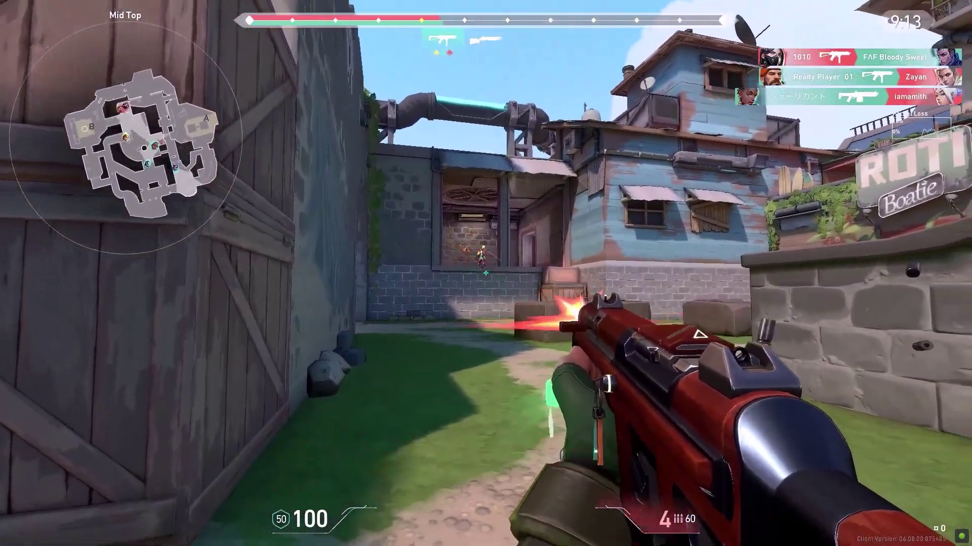
pyautogui.press('a')
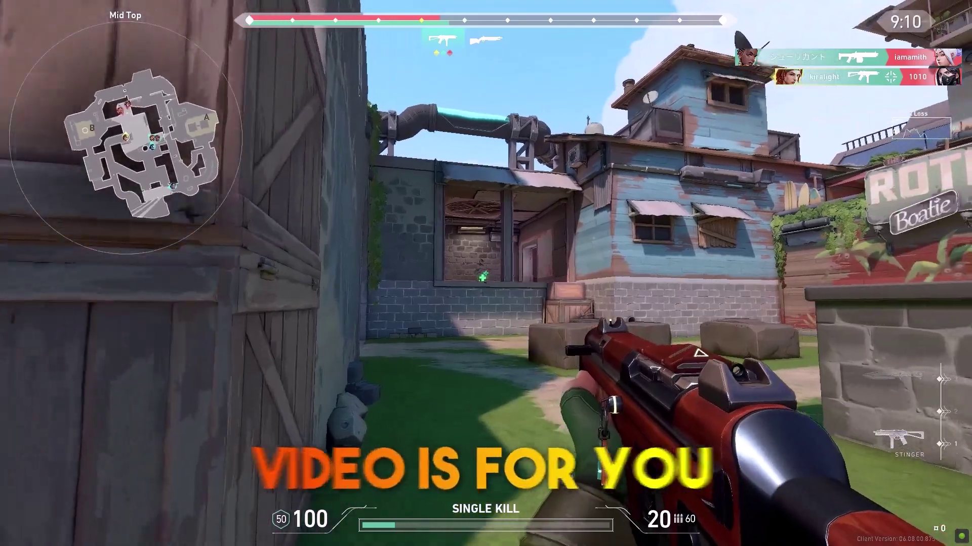
pyautogui.click(485, 273)
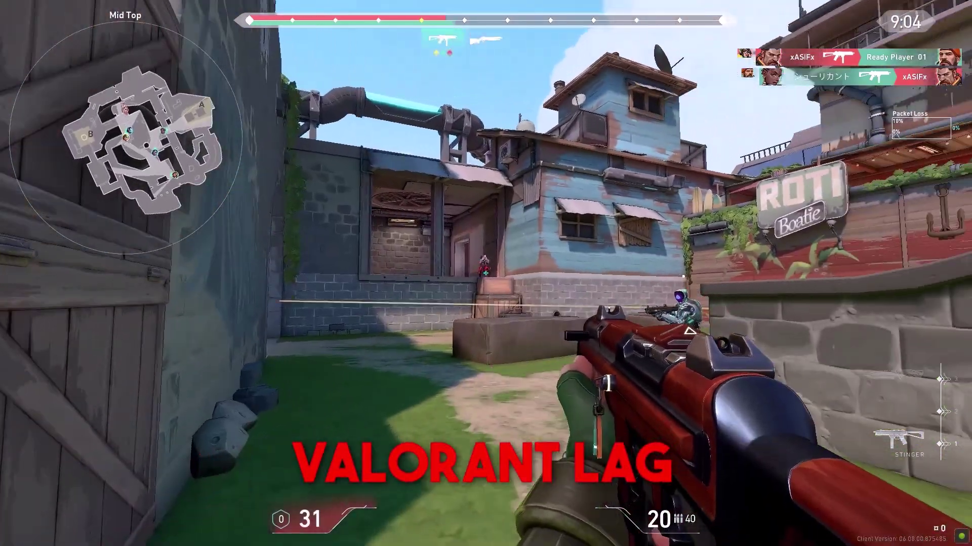
pyautogui.click(486, 274)
pyautogui.click(486, 273)
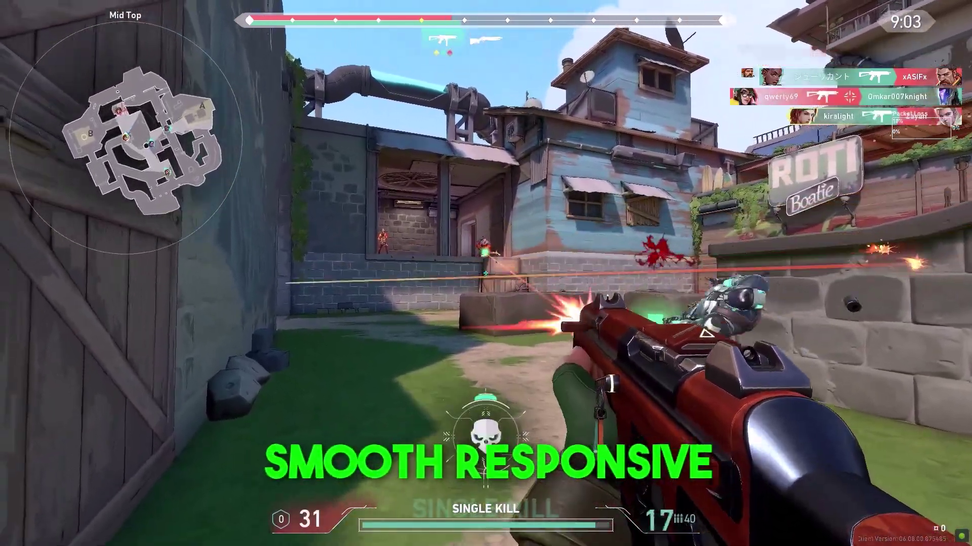
pyautogui.press('3')
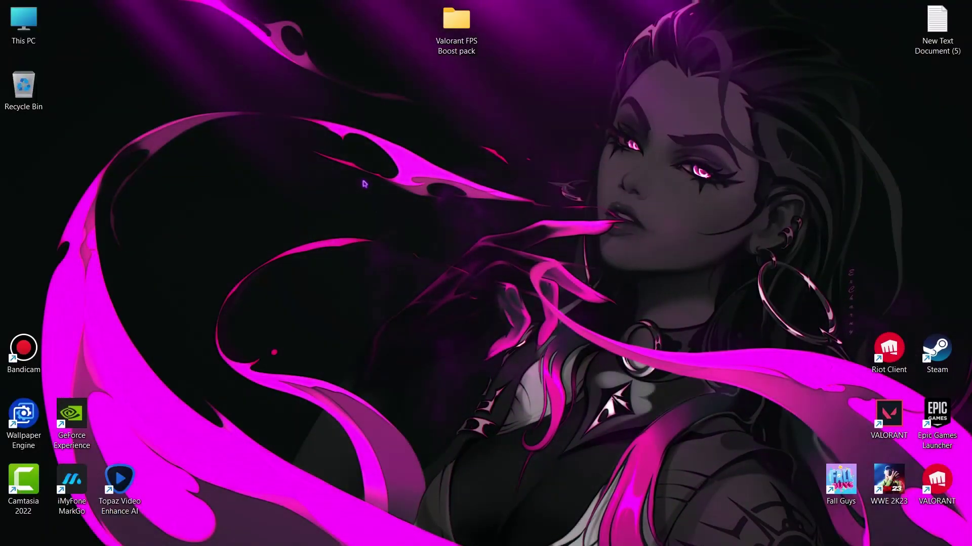
# Turn on system protection for the Windows-SSD (D:) drive from the restore point settings
pyautogui.click(440, 538)
pyautogui.write('create')
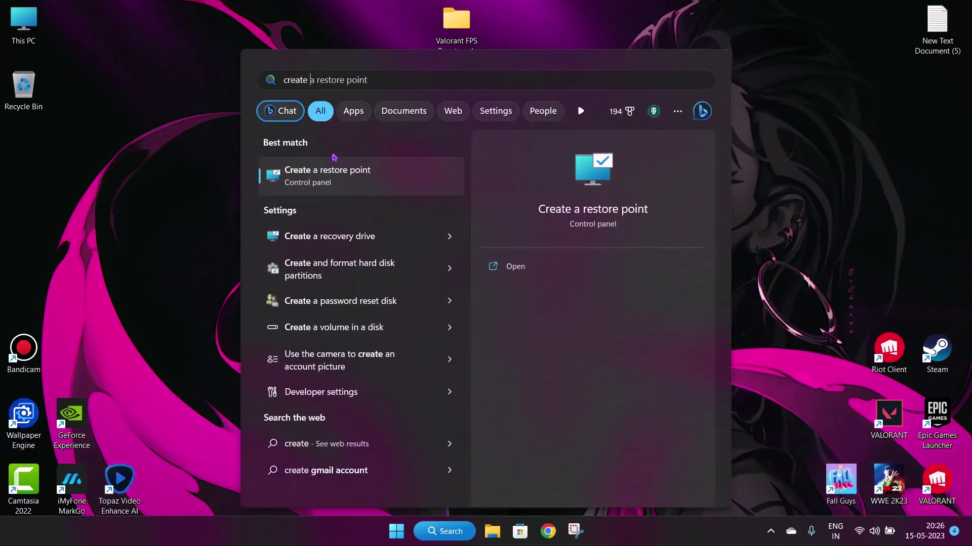
pyautogui.press('Return')
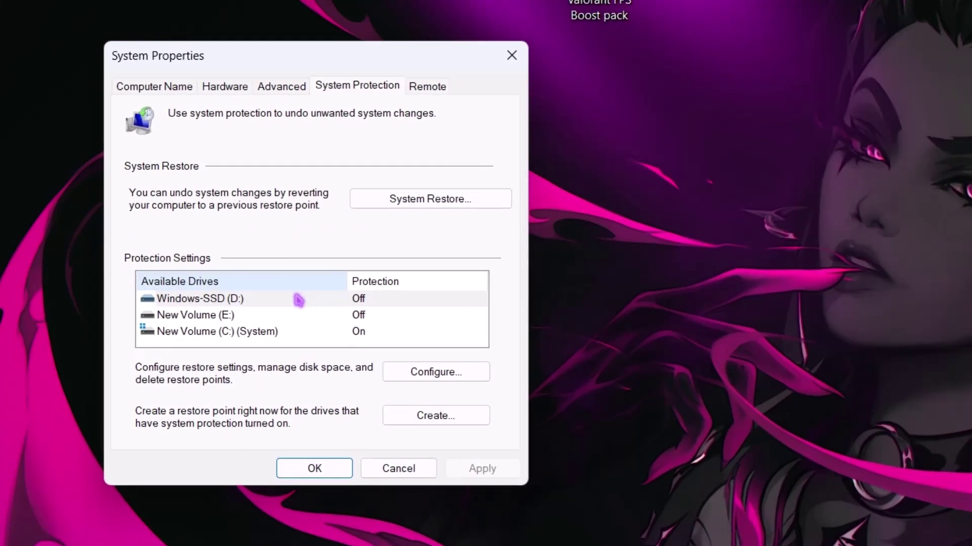
pyautogui.click(239, 265)
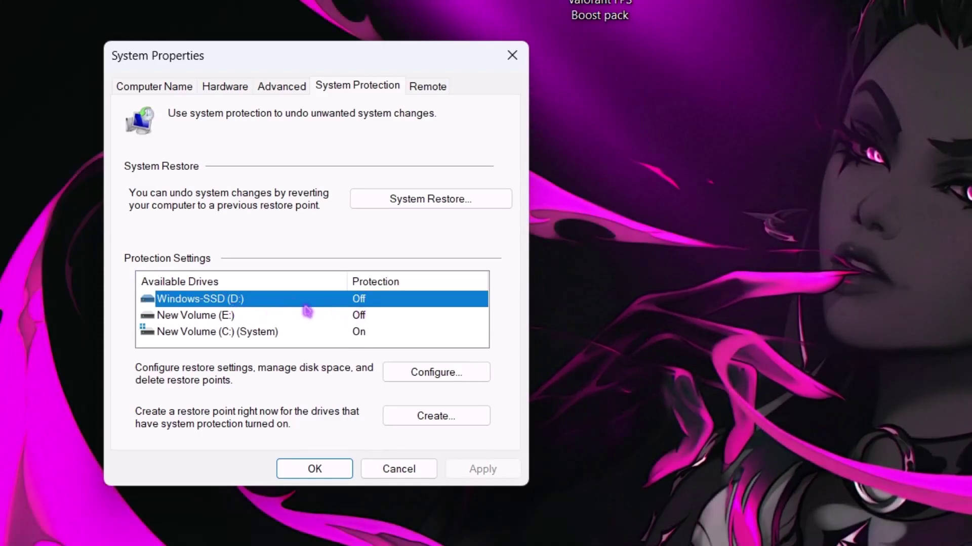
pyautogui.click(410, 376)
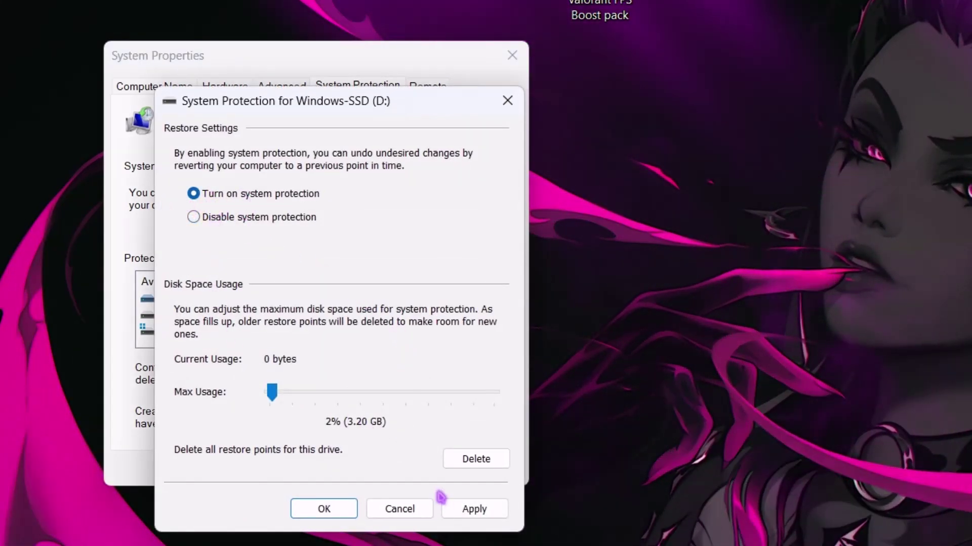
pyautogui.click(461, 512)
pyautogui.click(322, 507)
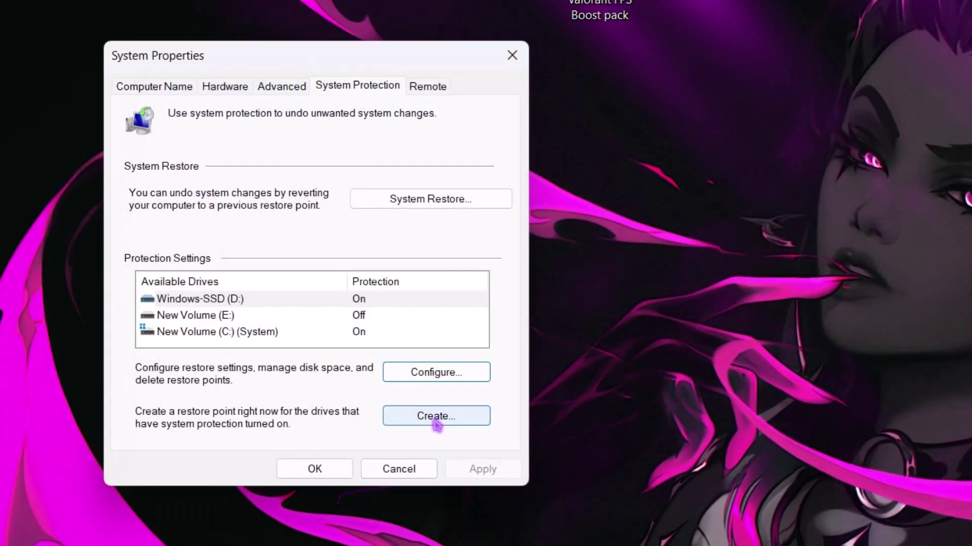
# Create a restore point with the description 'baackup' and dismiss the success message
pyautogui.click(434, 418)
pyautogui.write('baackup')
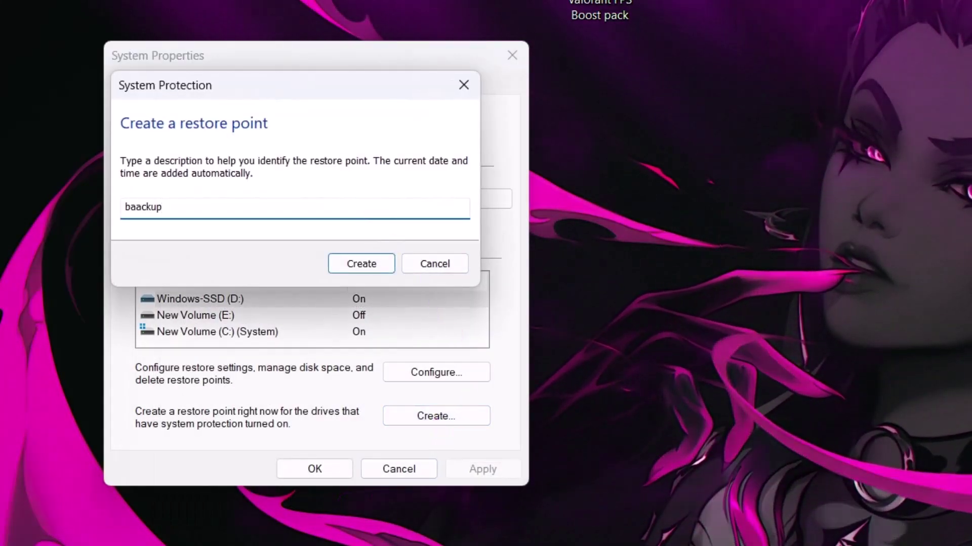
pyautogui.click(371, 274)
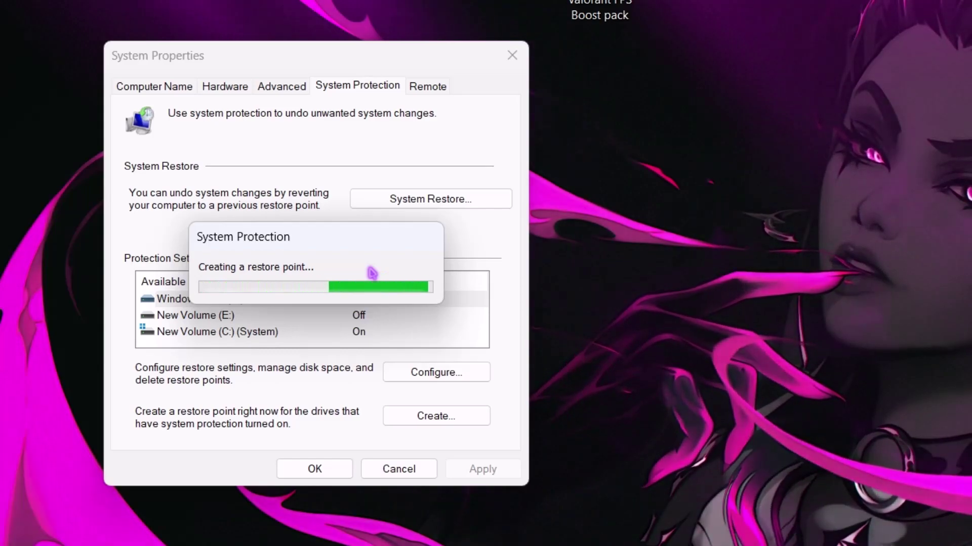
pyautogui.click(434, 278)
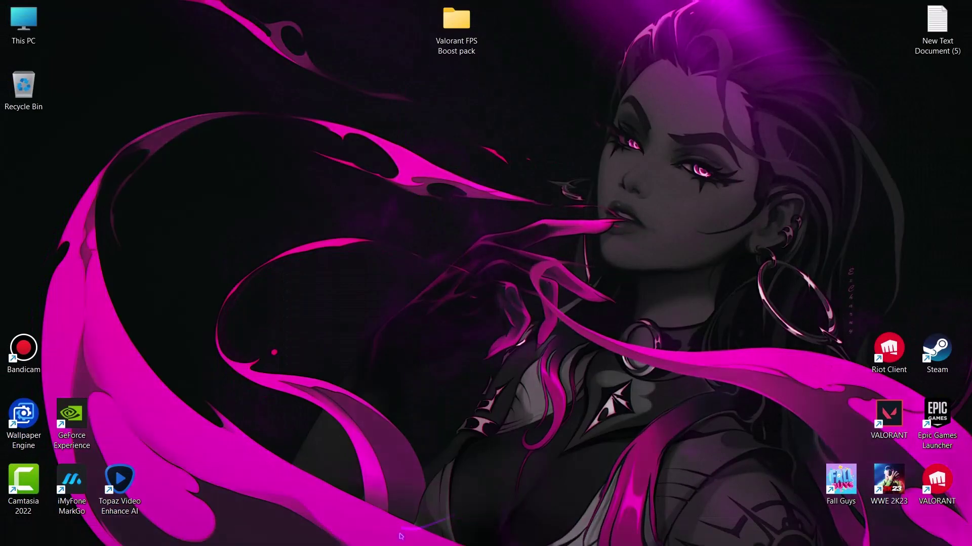
# Under System > Power & battery, switch Power mode from Balanced to Best performance
pyautogui.click(397, 531)
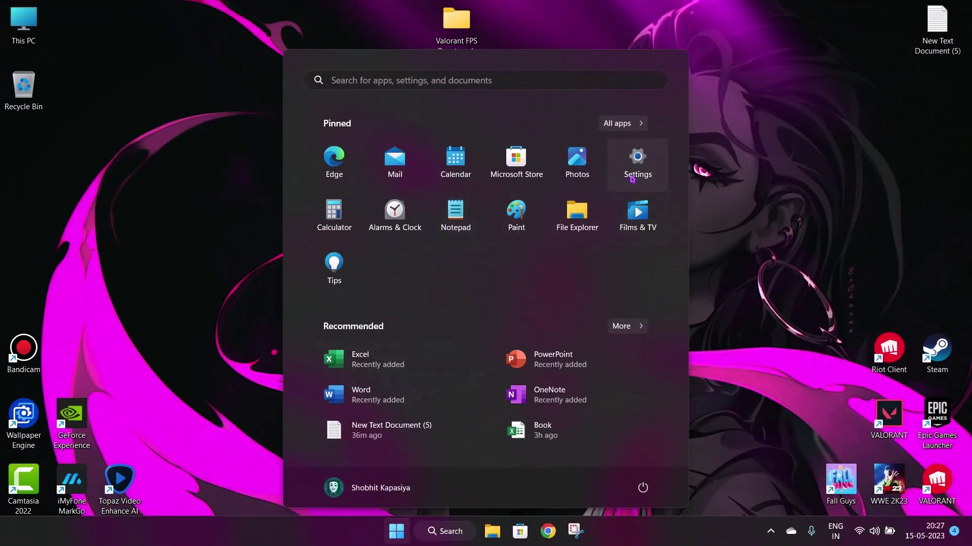
pyautogui.click(637, 160)
pyautogui.scroll(-4, 468, 216)
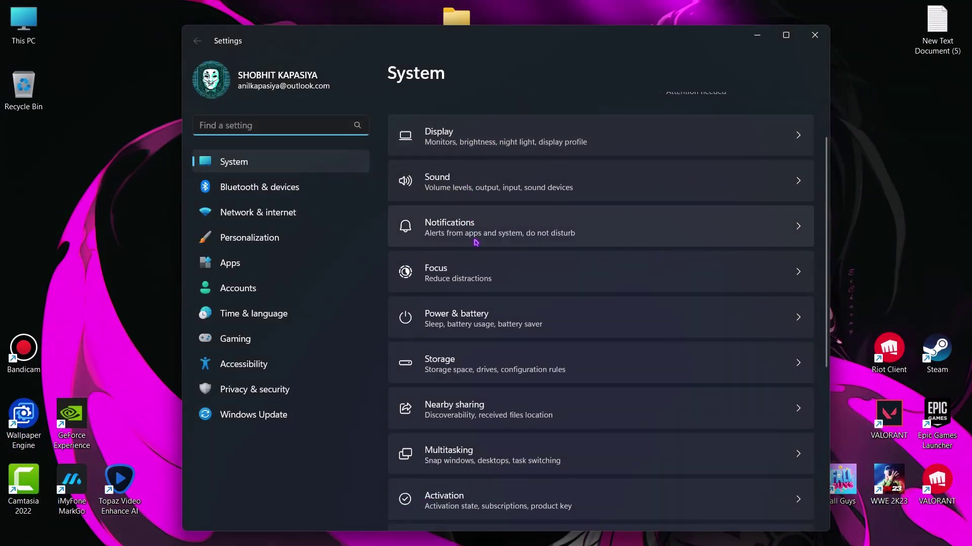
pyautogui.click(450, 195)
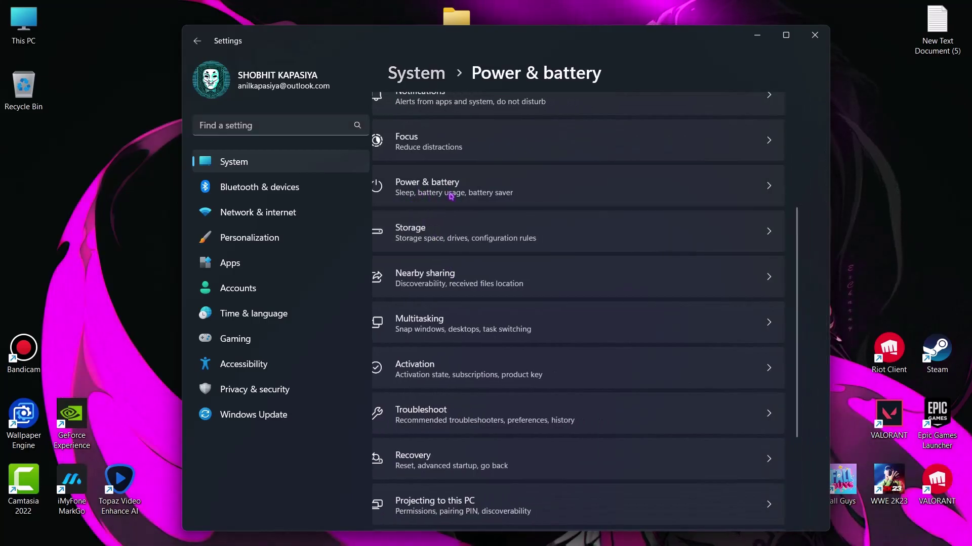
pyautogui.scroll(-2, 482, 310)
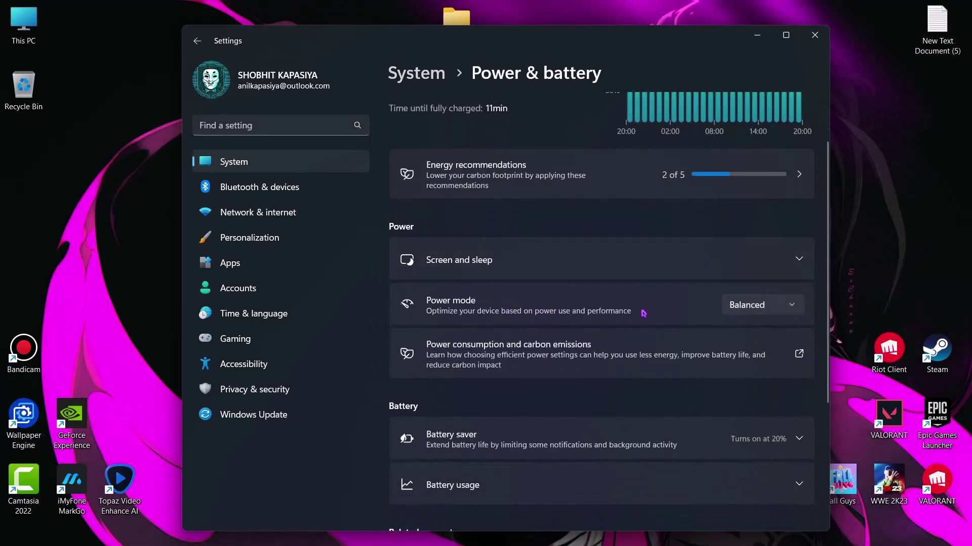
pyautogui.click(729, 327)
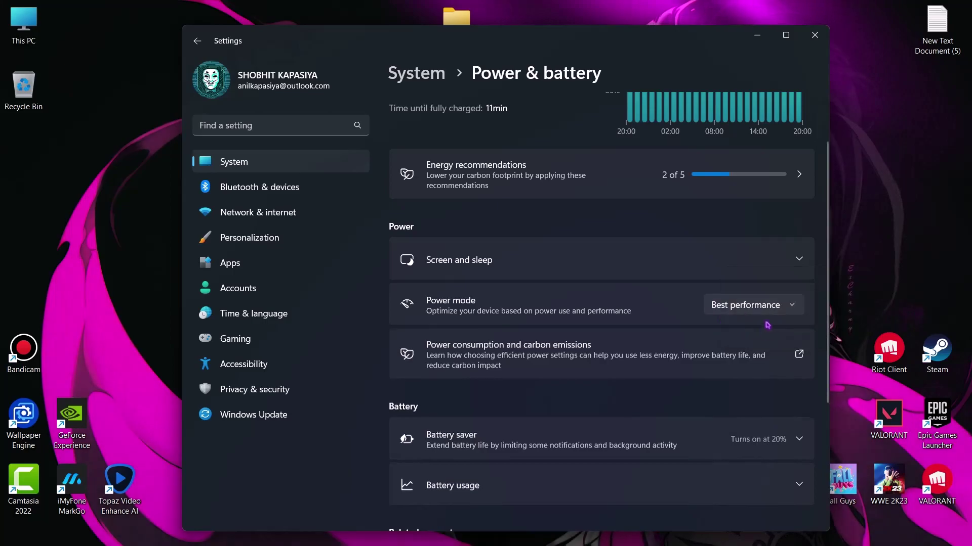
pyautogui.scroll(-3, 701, 314)
pyautogui.scroll(3, 679, 278)
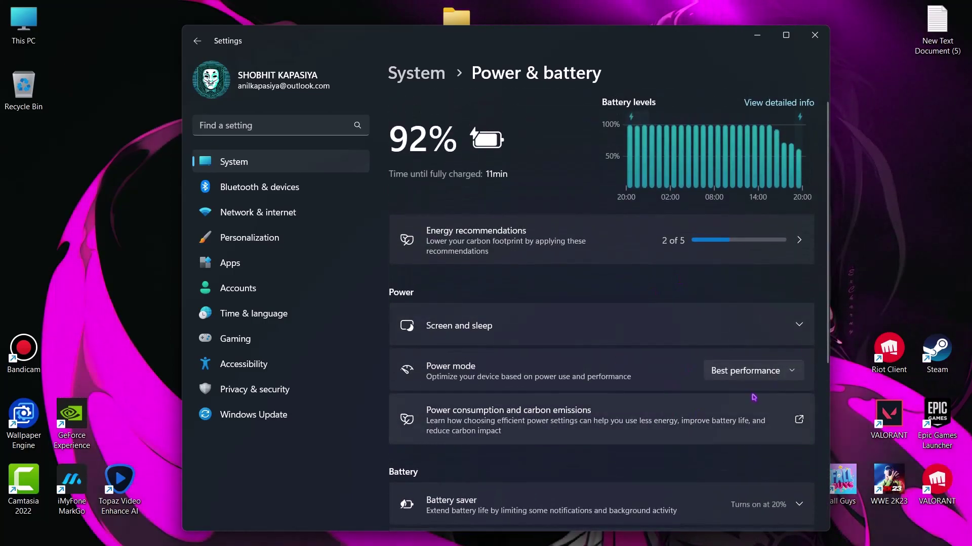
# In Apps > Startup, turn off EpicGamesLauncher, Microsoft Edge and Microsoft Teams
pyautogui.click(232, 269)
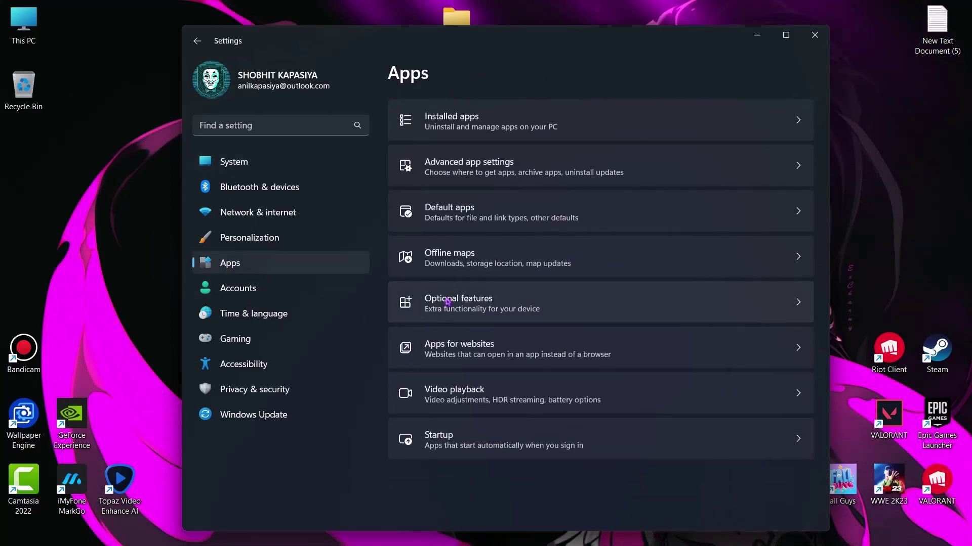
pyautogui.click(470, 449)
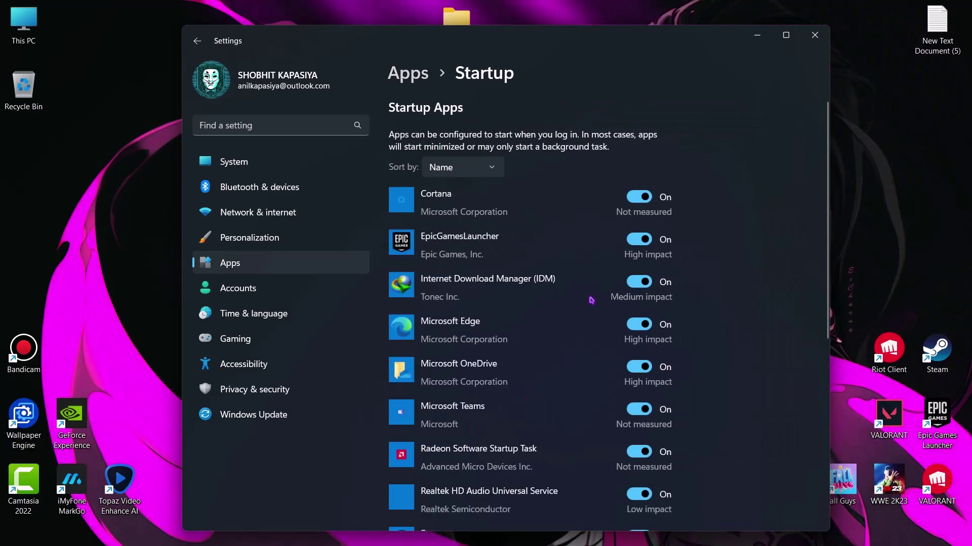
pyautogui.click(638, 239)
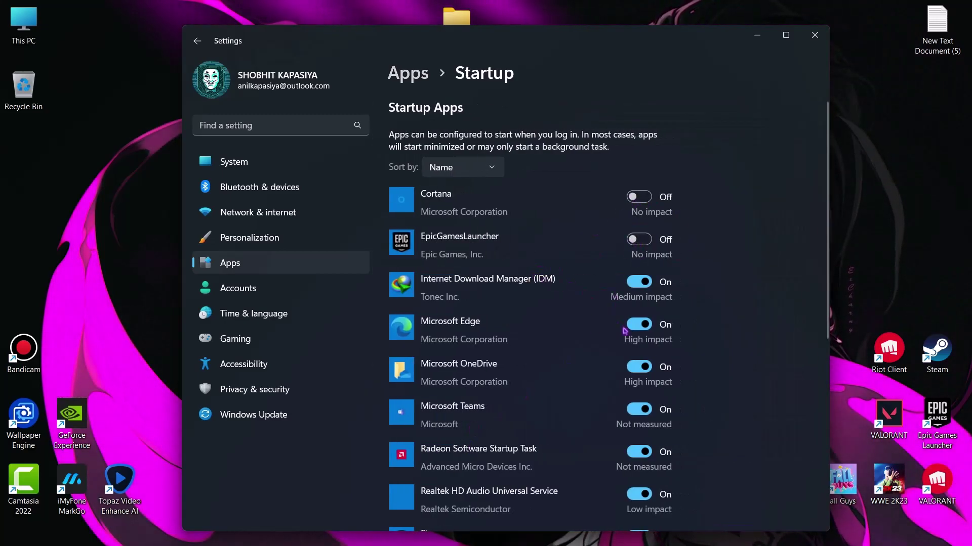
pyautogui.click(639, 324)
pyautogui.scroll(-1, 598, 374)
pyautogui.click(639, 344)
# Turn off the Radeon, Steam and Telegram Desktop startup entries, then go to Gaming settings
pyautogui.click(639, 387)
pyautogui.scroll(-1, 581, 374)
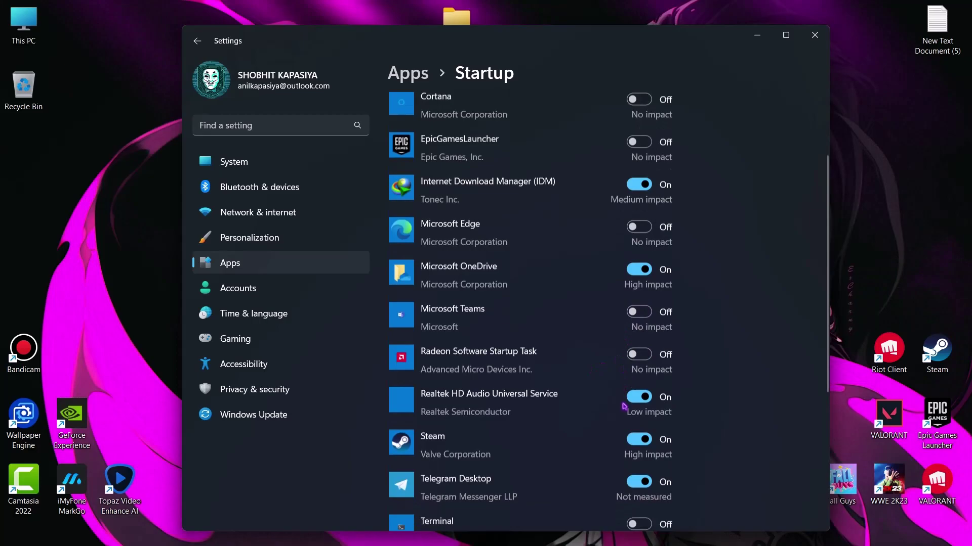
pyautogui.click(639, 406)
pyautogui.click(639, 448)
pyautogui.scroll(-2, 561, 376)
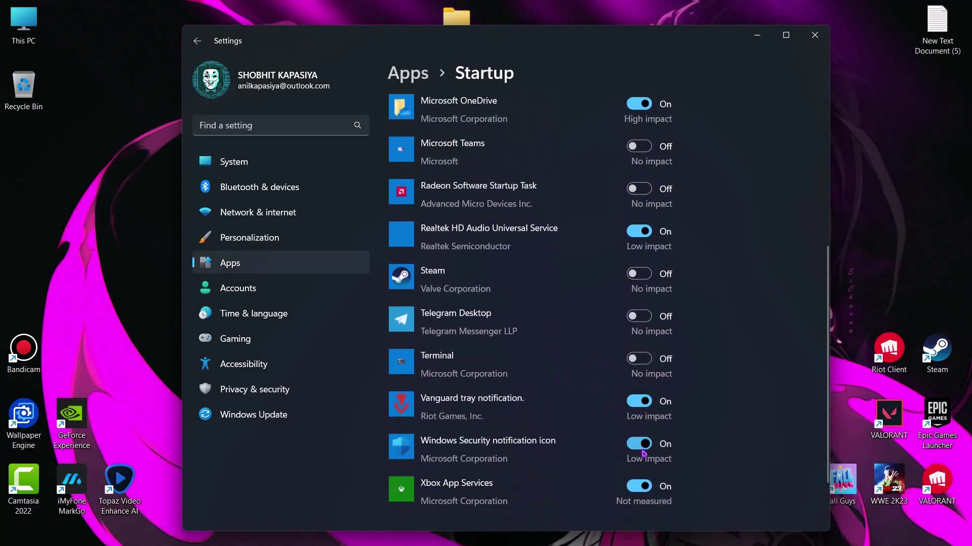
pyautogui.scroll(4, 525, 432)
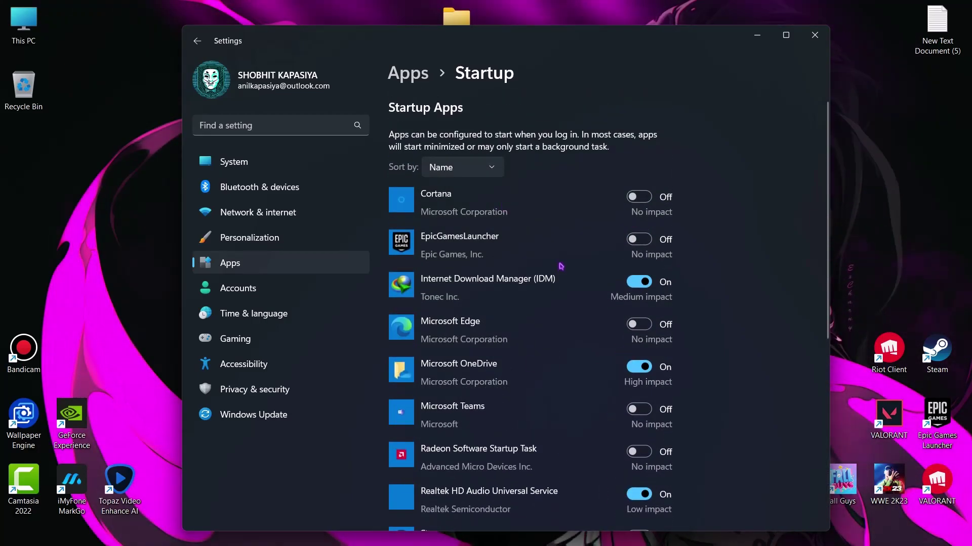
pyautogui.click(247, 340)
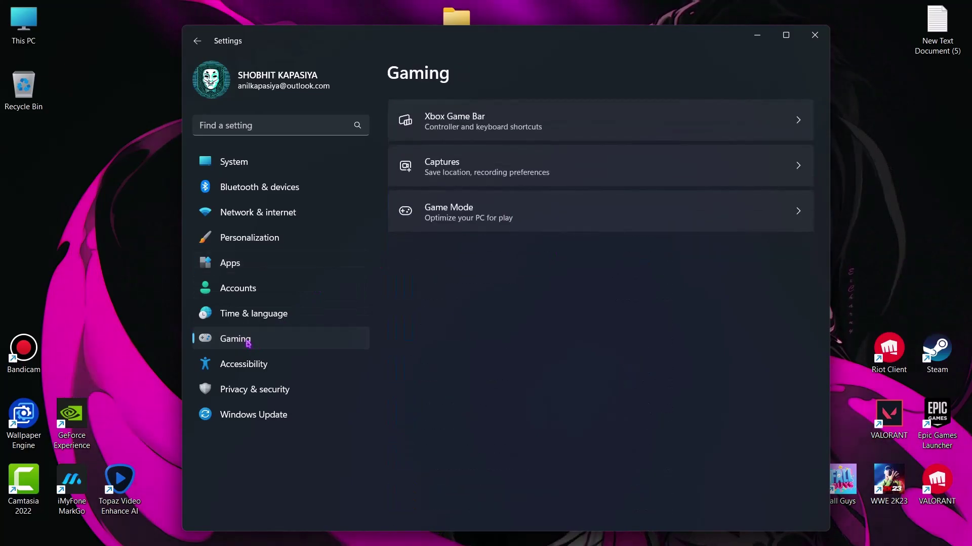
# Check the Xbox Game Bar and Game Mode pages, then go to the Graphics page
pyautogui.click(470, 127)
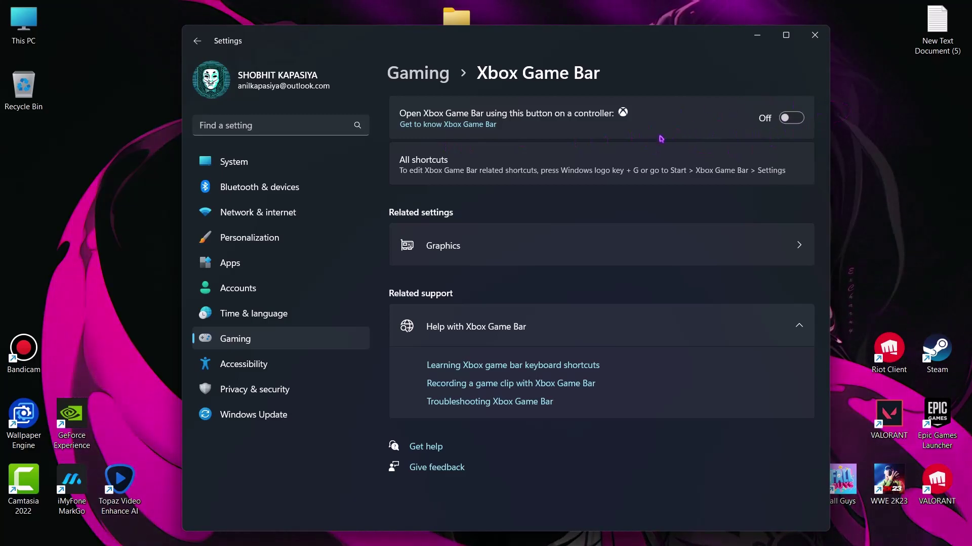
pyautogui.click(429, 83)
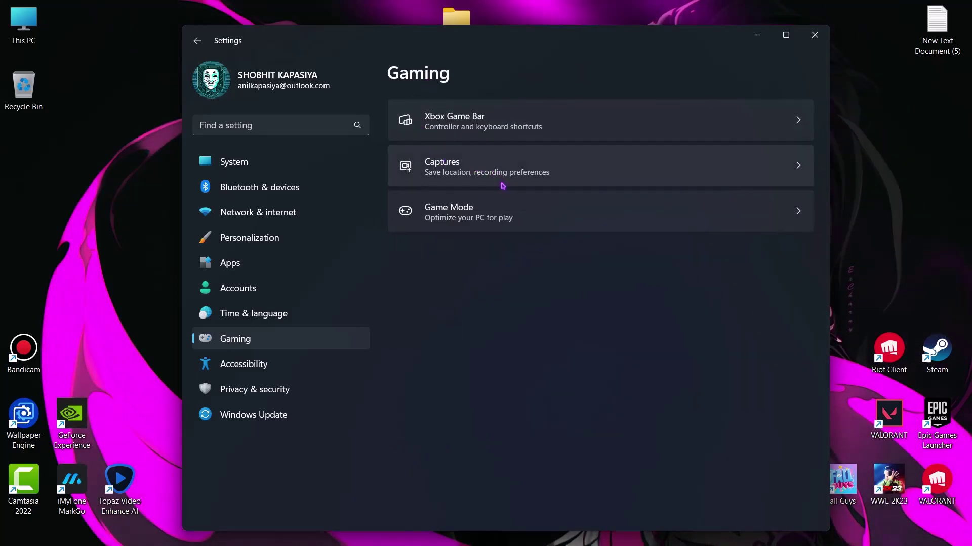
pyautogui.click(451, 216)
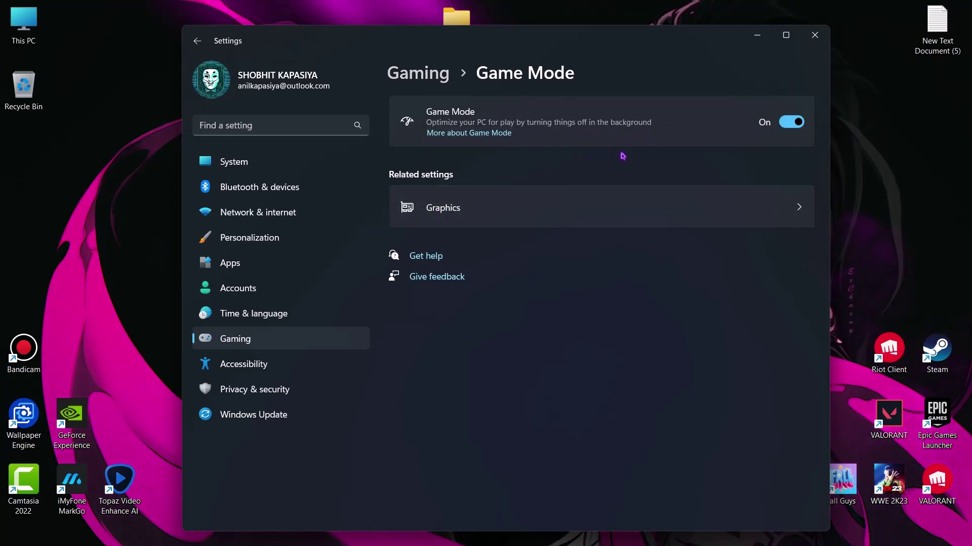
pyautogui.click(481, 207)
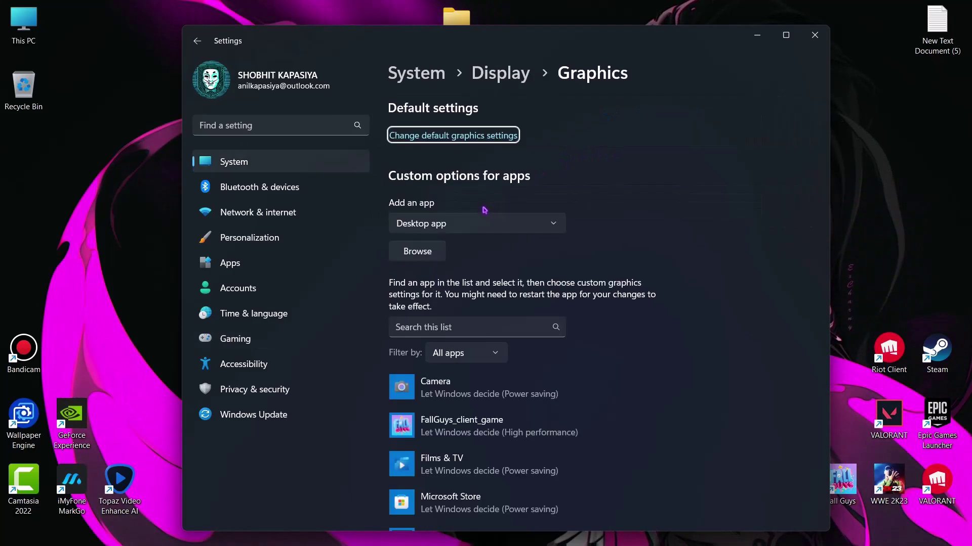
pyautogui.scroll(-1, 605, 240)
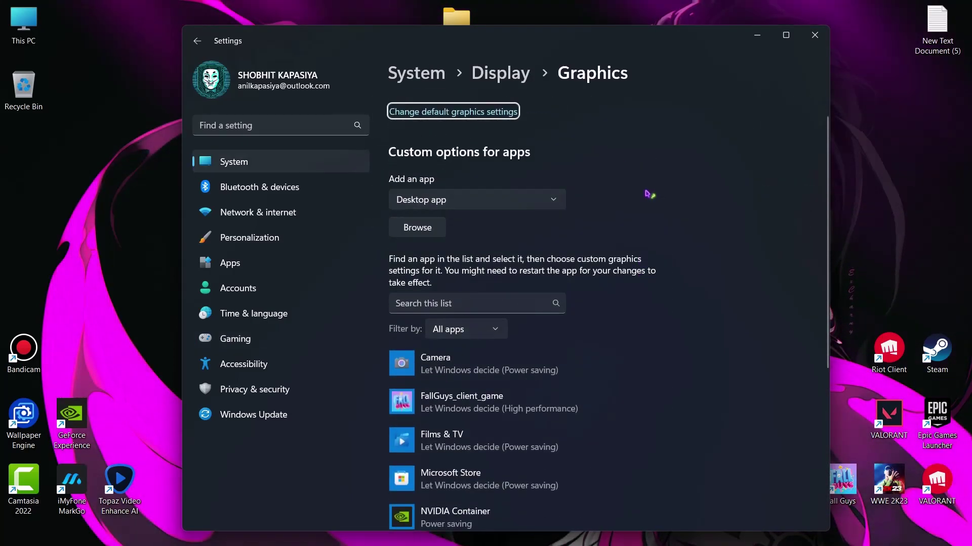
# Add C:\Riot Games\VALORANT\live\VALORANT.exe to the custom graphics apps list
pyautogui.click(426, 228)
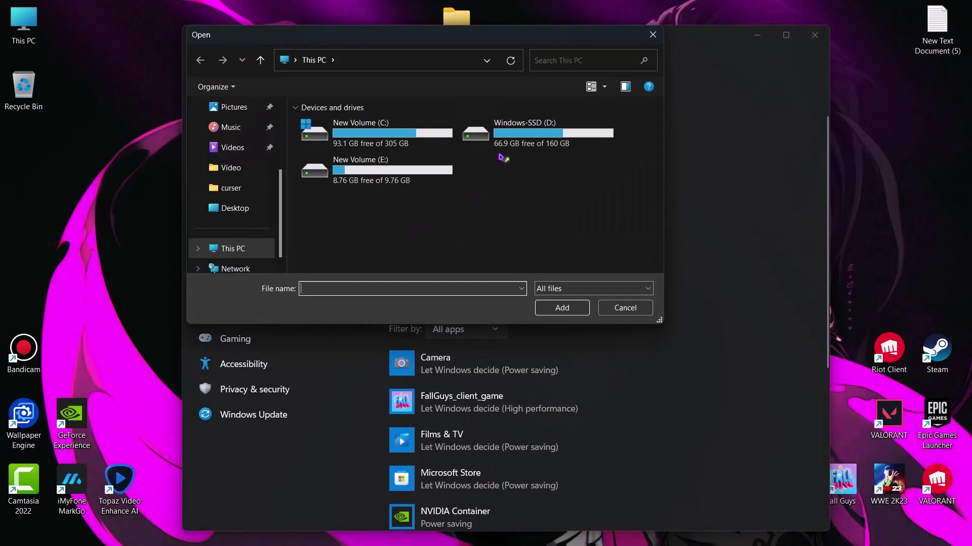
pyautogui.doubleClick(430, 137)
pyautogui.click(365, 231)
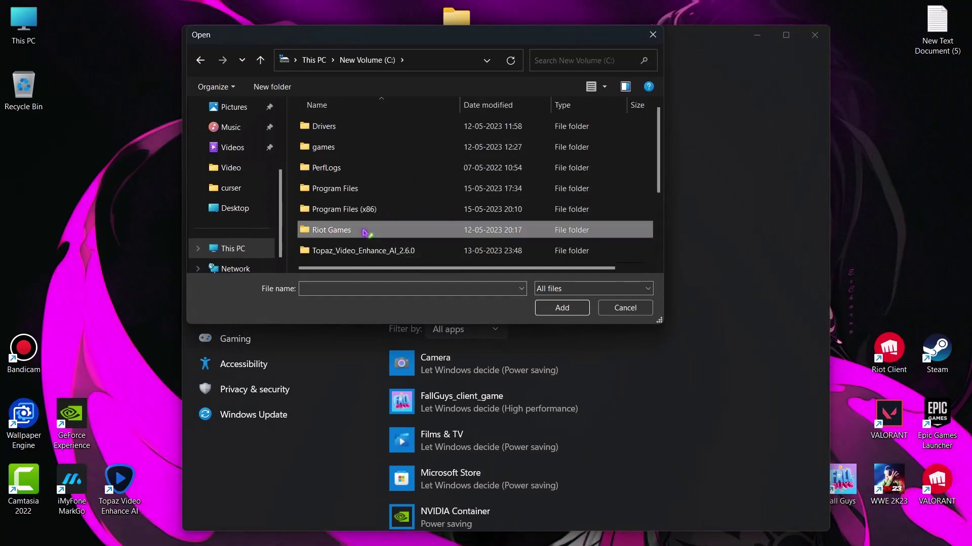
pyautogui.doubleClick(366, 232)
pyautogui.doubleClick(365, 149)
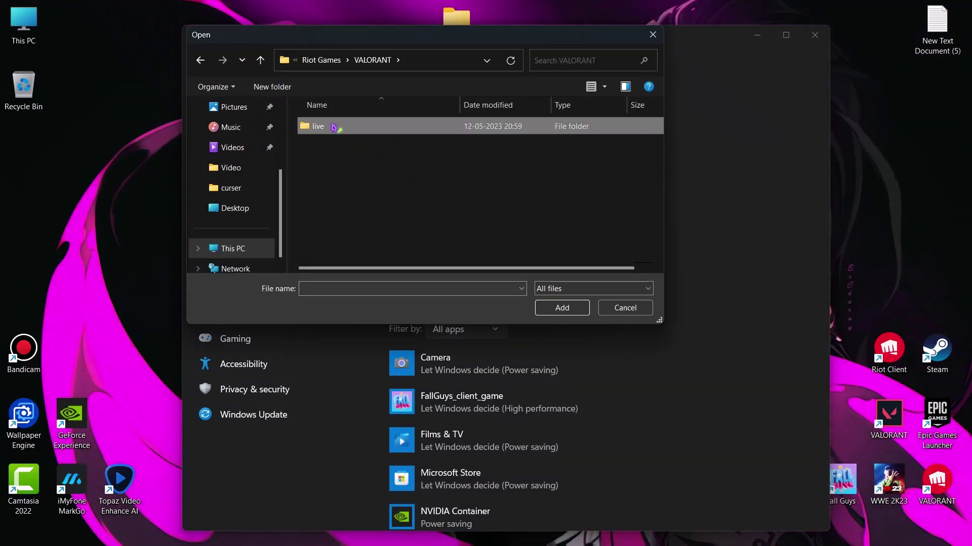
pyautogui.doubleClick(334, 127)
pyautogui.doubleClick(373, 168)
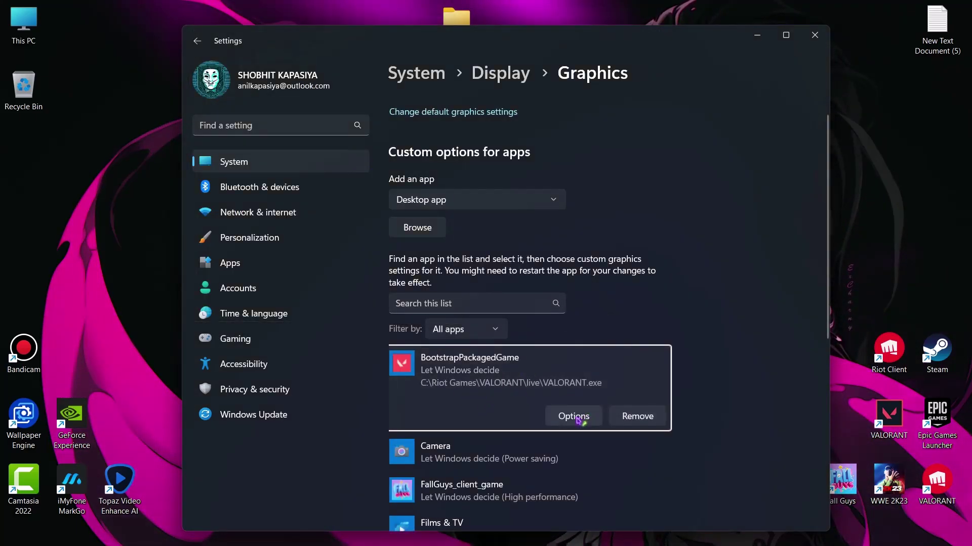
# Set VALORANT.exe's graphics preference to High performance and save it
pyautogui.click(576, 418)
pyautogui.click(397, 277)
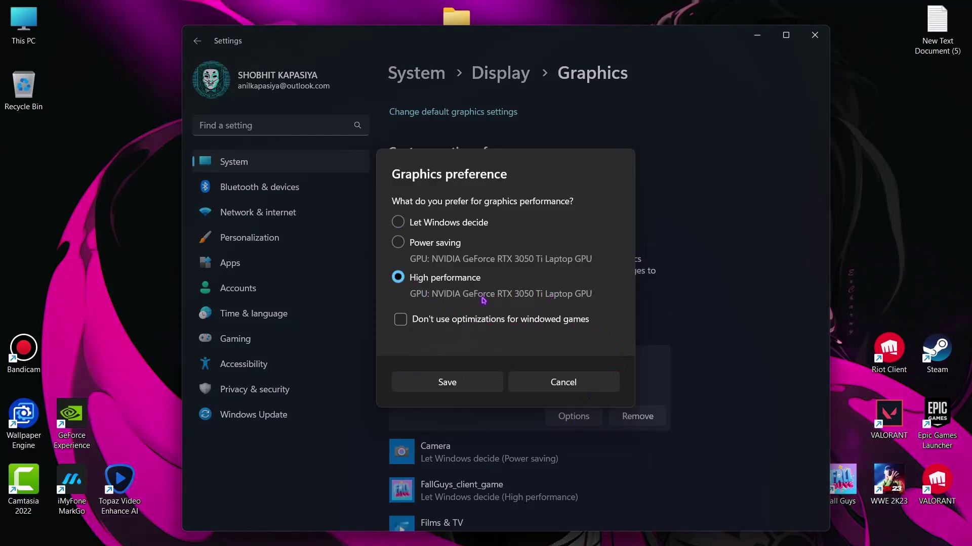
pyautogui.click(447, 382)
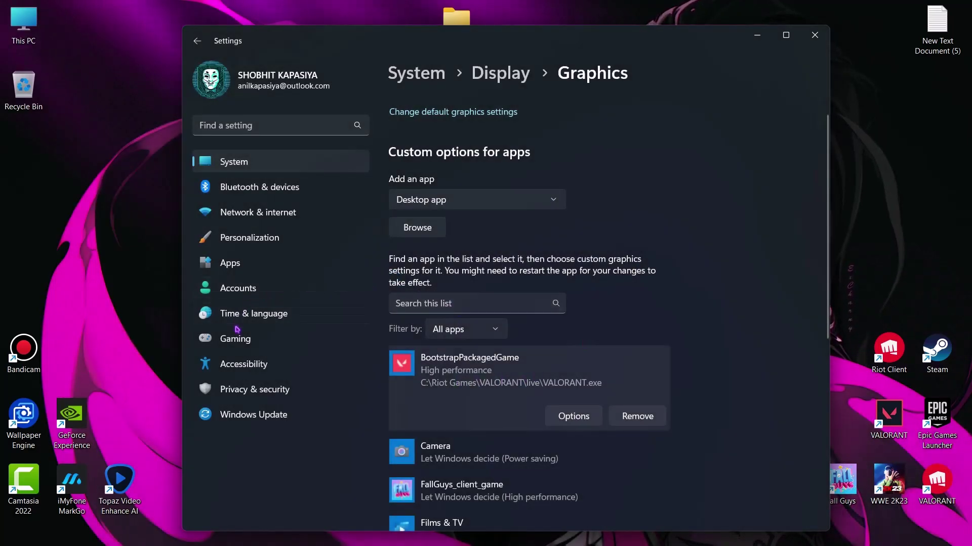
# Switch Animation effects off under Accessibility > Visual effects, then move to Windows Update
pyautogui.click(269, 366)
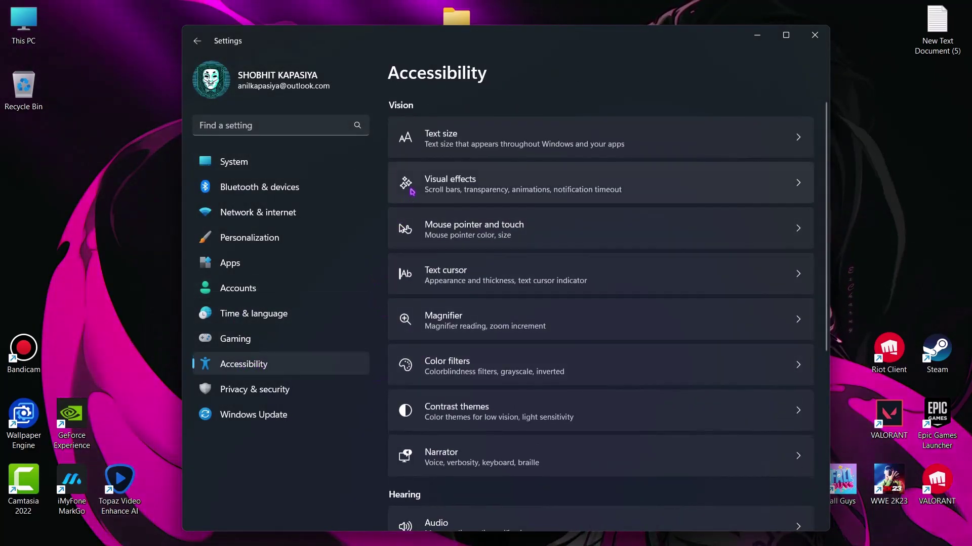
pyautogui.click(469, 194)
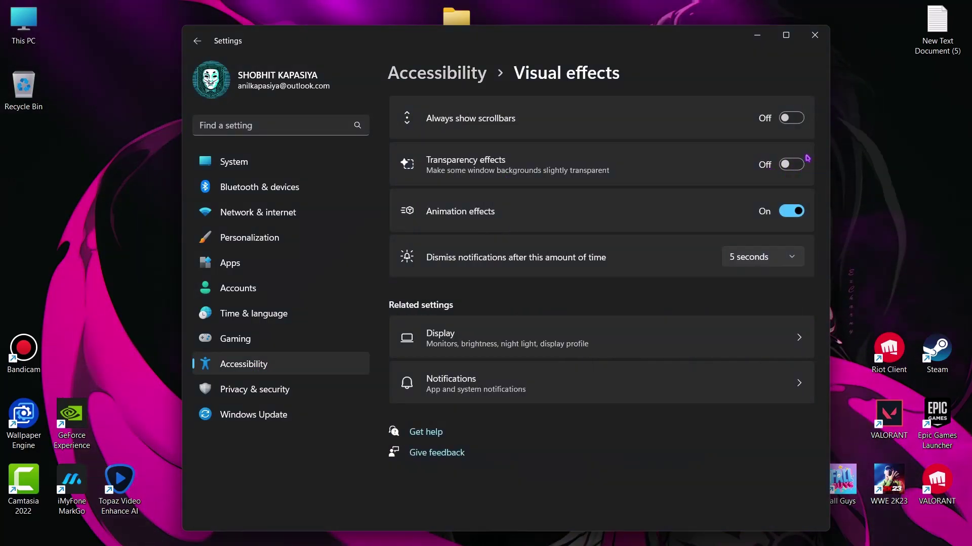
pyautogui.click(789, 212)
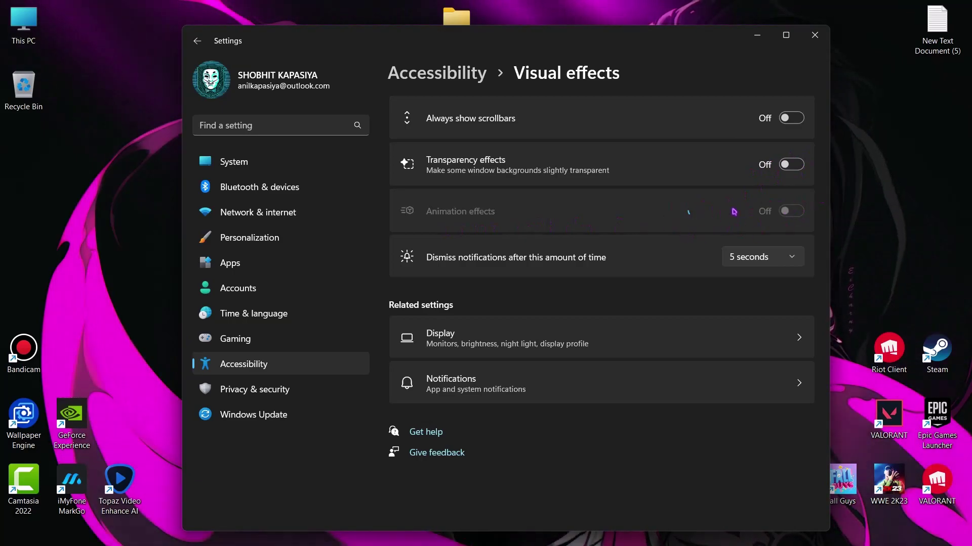
pyautogui.click(276, 416)
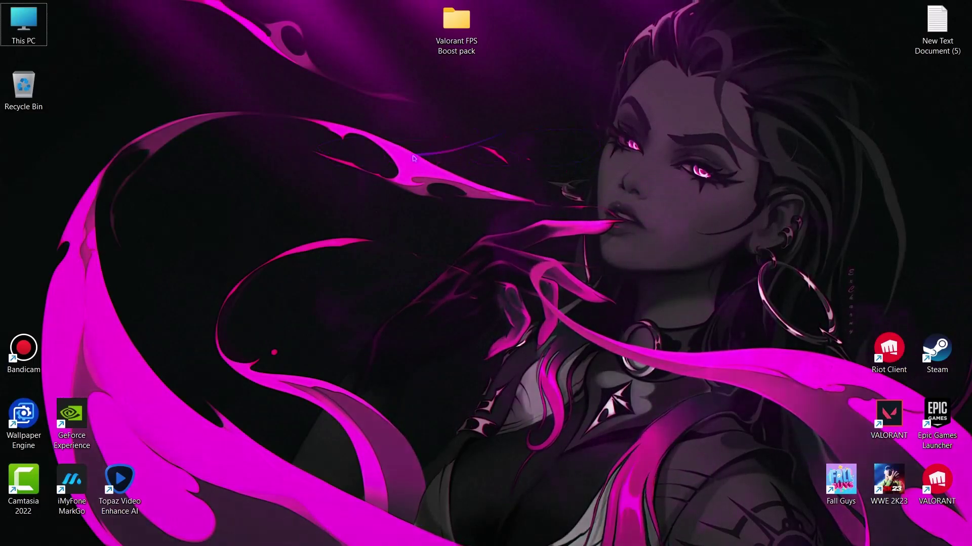
# From 'Choose a power plan', create a new High performance power plan named 'gaming'
pyautogui.press('super')
pyautogui.write('cho')
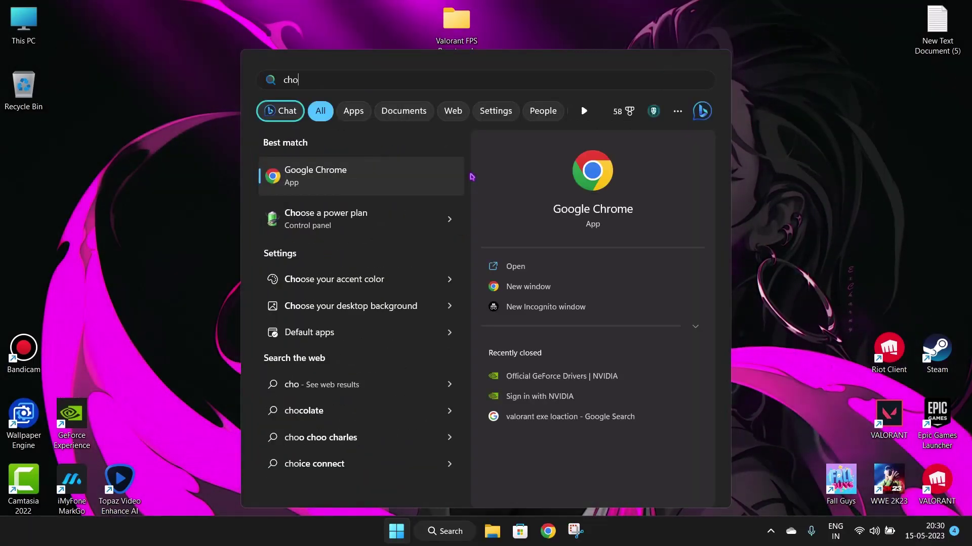
pyautogui.write('s')
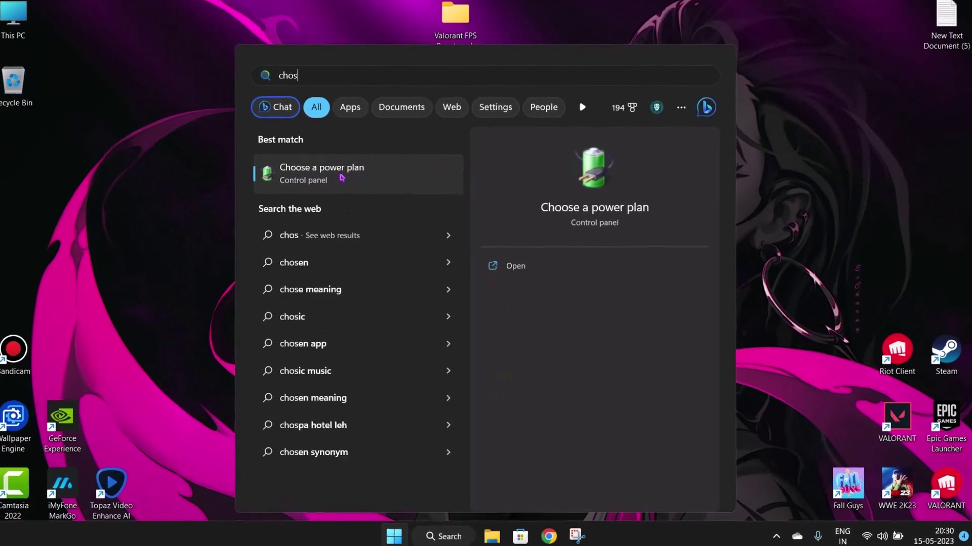
pyautogui.click(336, 176)
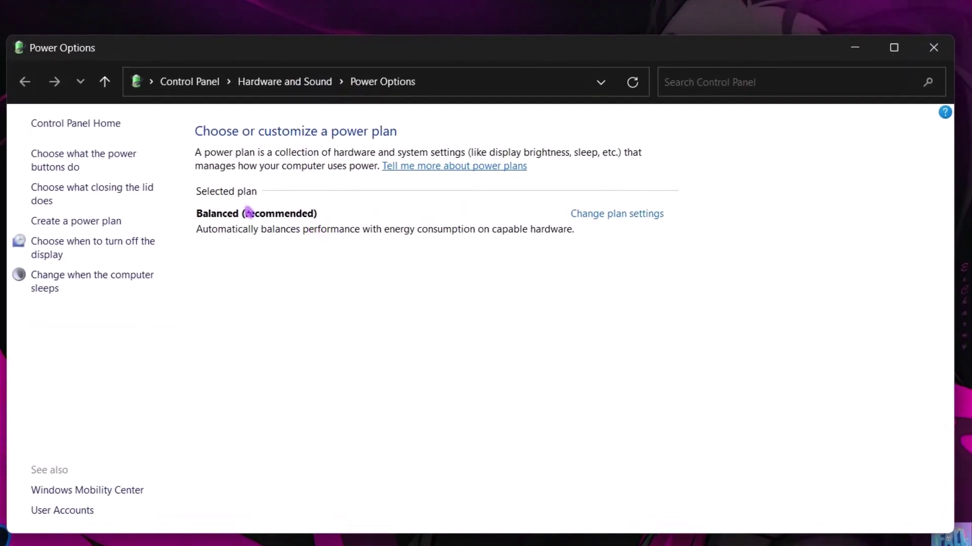
pyautogui.click(74, 223)
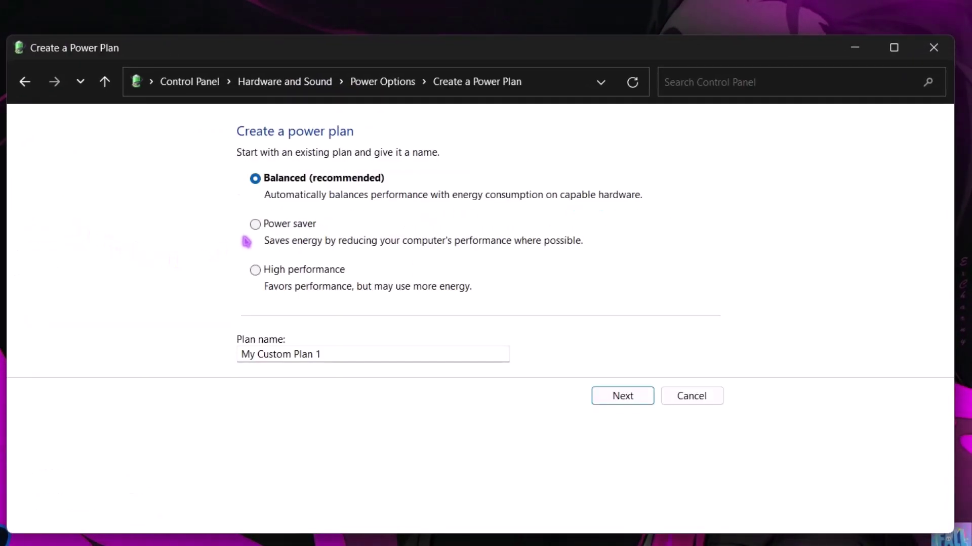
pyautogui.click(340, 353)
pyautogui.write('gaming')
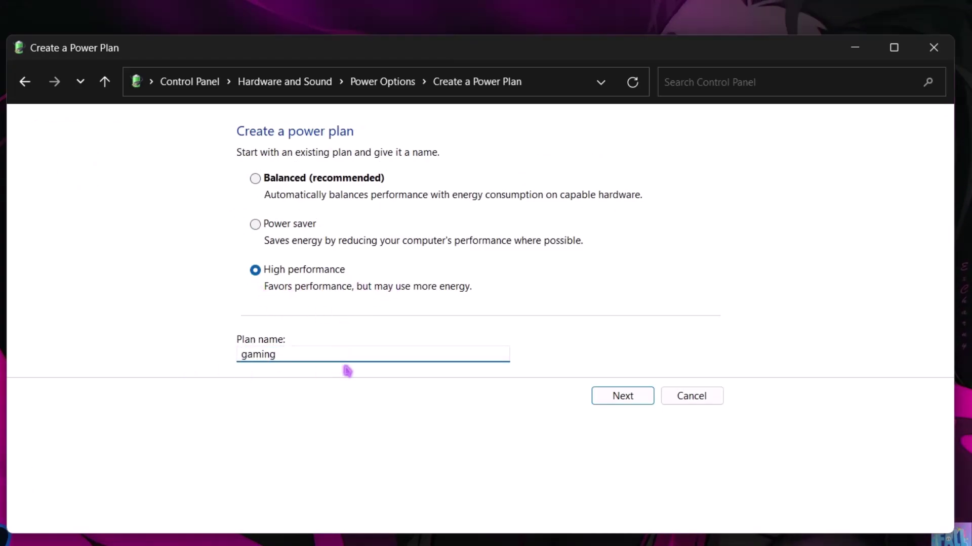
pyautogui.click(614, 400)
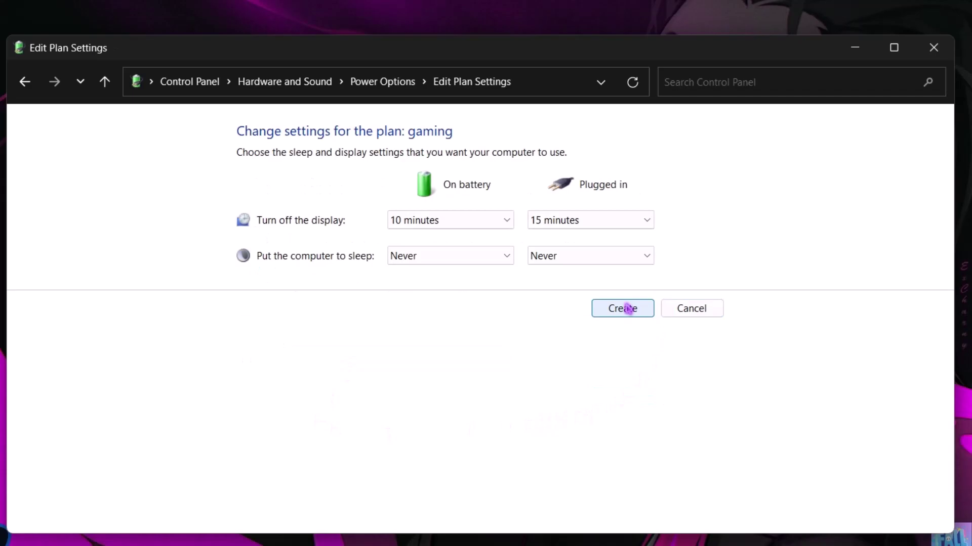
pyautogui.click(624, 309)
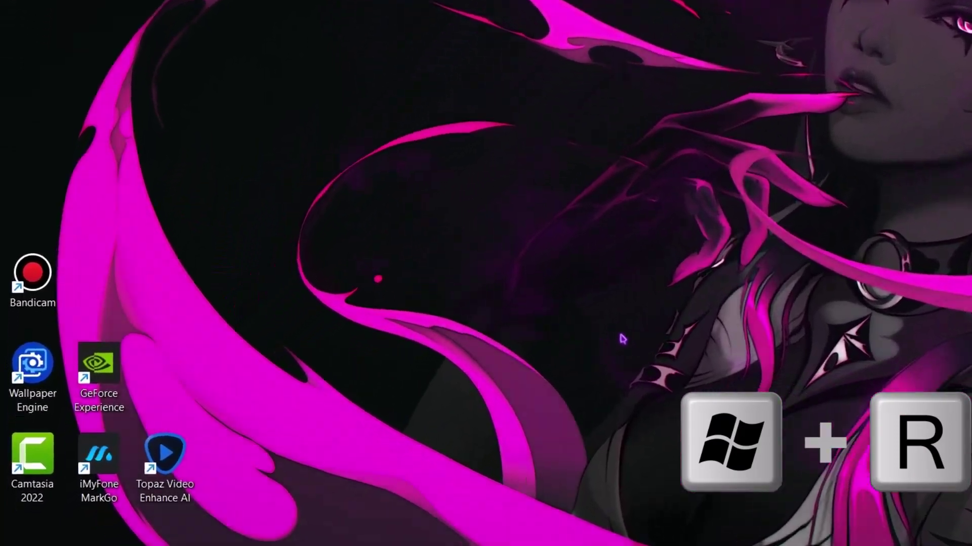
# Launch services.msc from Run and open the SysMain service's properties
pyautogui.press('super+r')
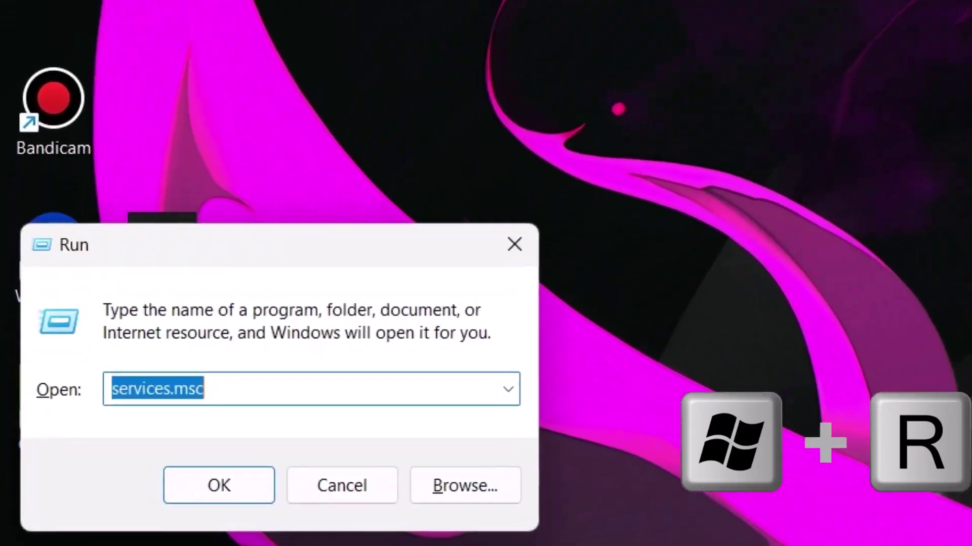
pyautogui.write('service')
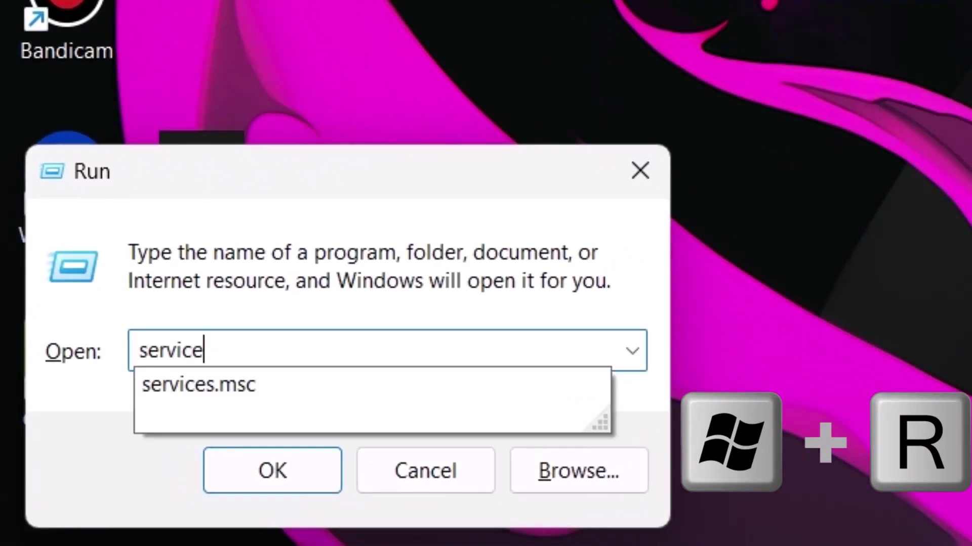
pyautogui.write('s.mcs')
pyautogui.press('BackSpace')
pyautogui.press('BackSpace')
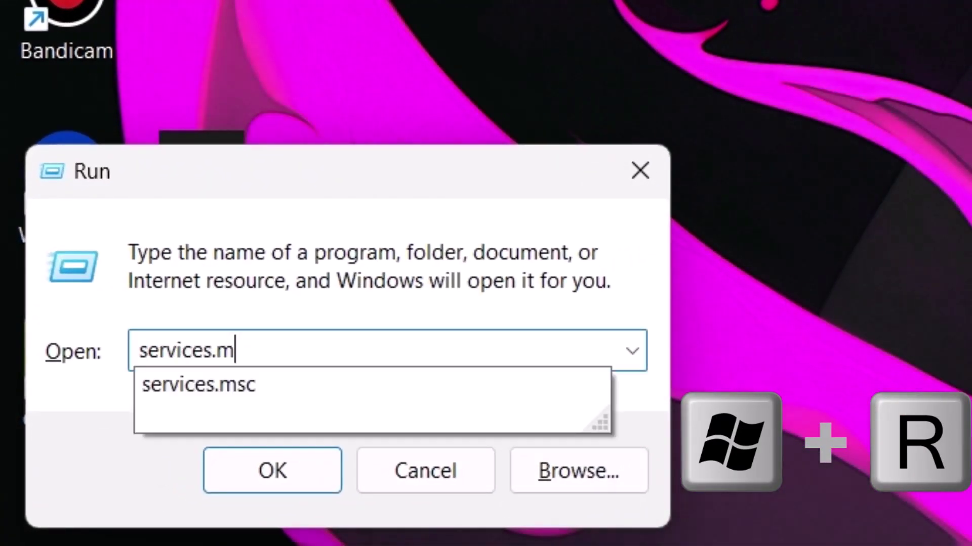
pyautogui.write('sc')
pyautogui.press('Return')
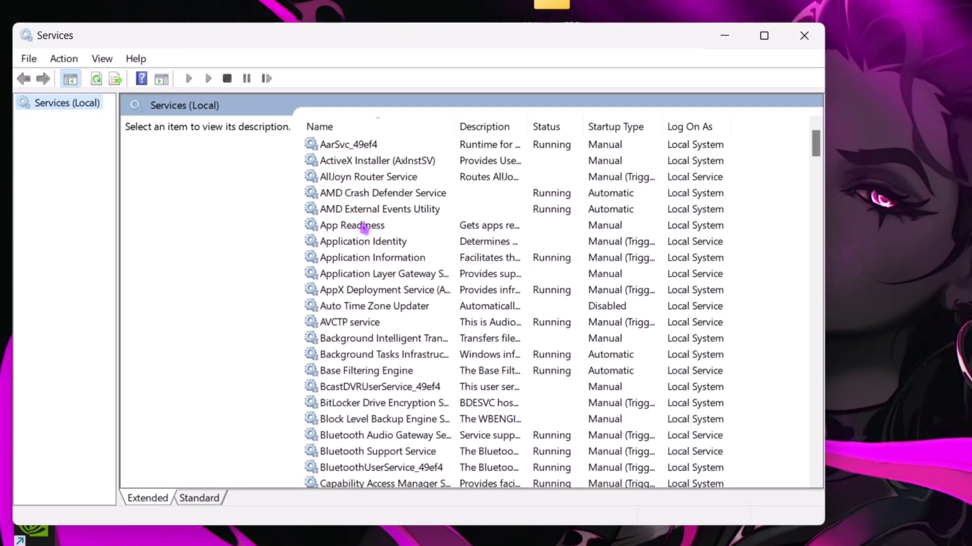
pyautogui.scroll(-8, 388, 292)
pyautogui.scroll(-20, 388, 293)
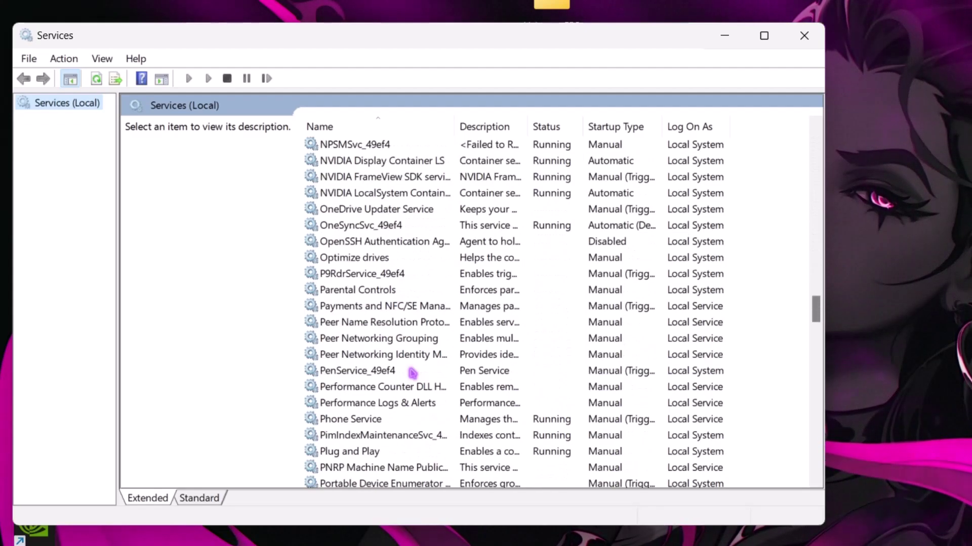
pyautogui.click(389, 438)
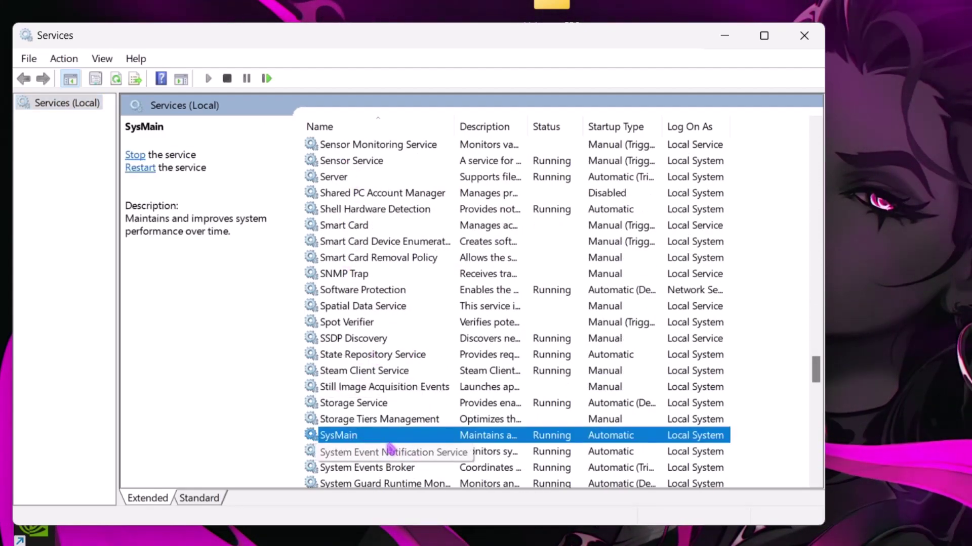
pyautogui.rightClick(391, 439)
pyautogui.click(449, 508)
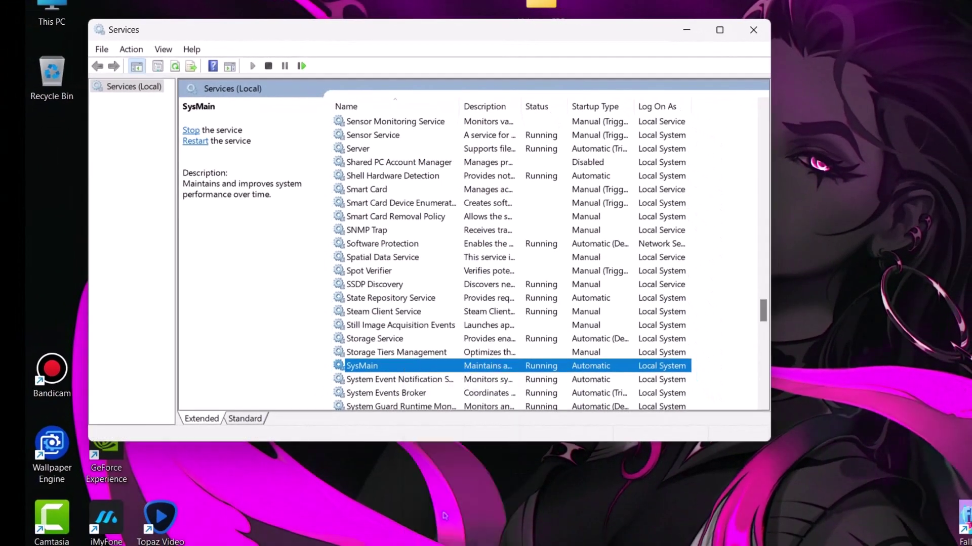
# Stop SysMain, set its startup type to Disabled, and apply the change
pyautogui.click(395, 293)
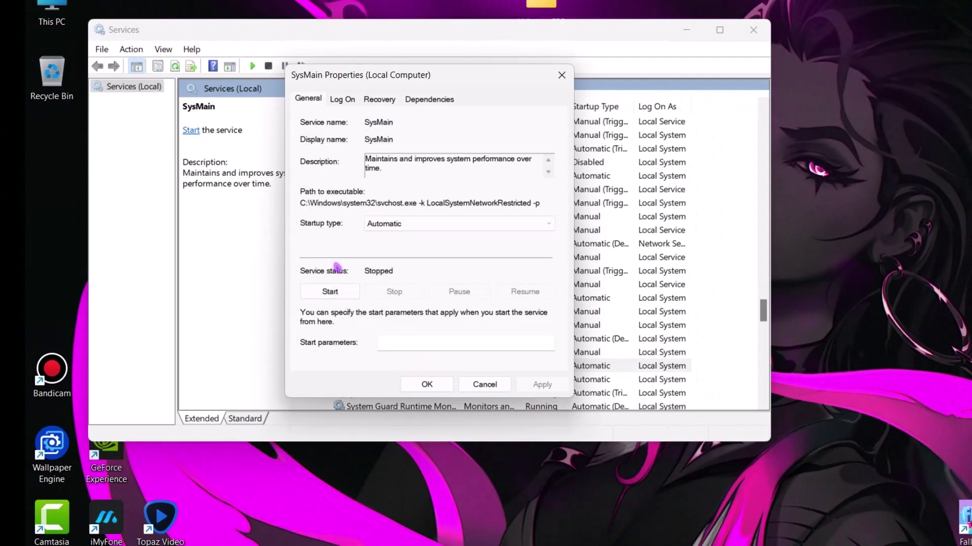
pyautogui.click(400, 224)
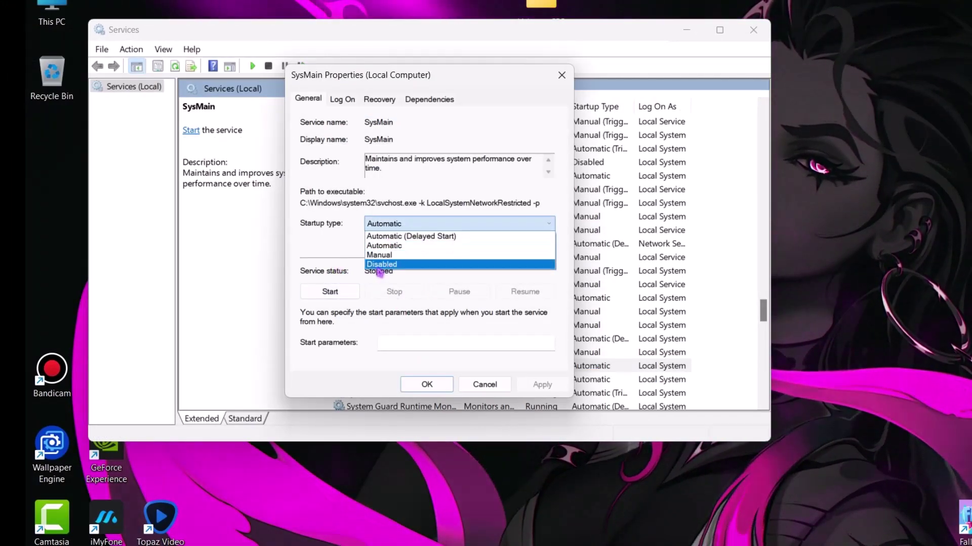
pyautogui.click(383, 265)
pyautogui.click(379, 228)
pyautogui.click(378, 228)
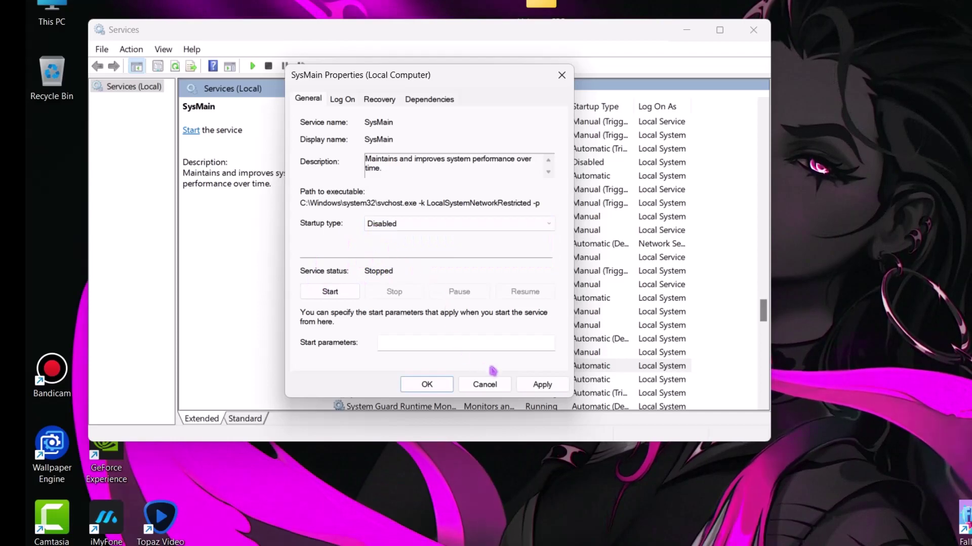
pyautogui.click(537, 383)
pyautogui.click(426, 384)
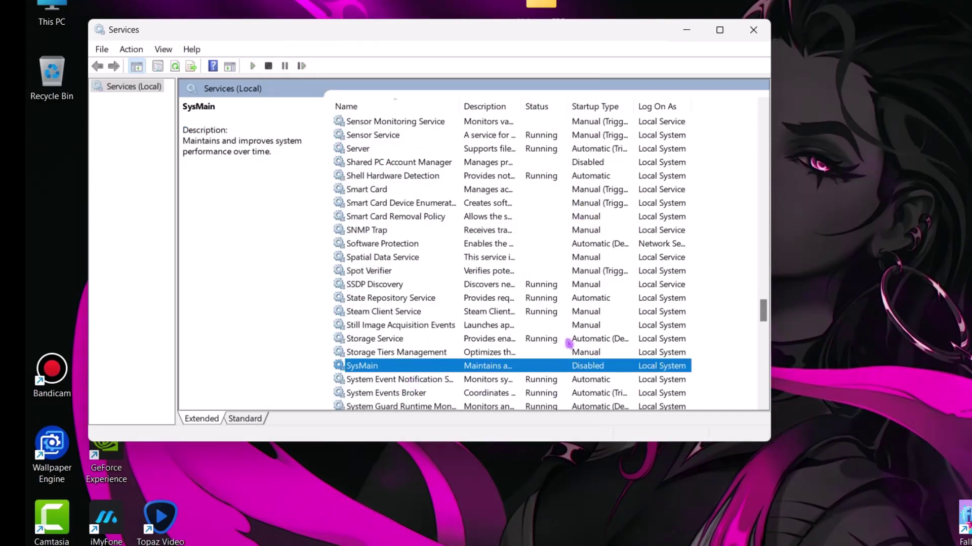
# Reopen SysMain's properties to confirm the startup type is still Disabled
pyautogui.rightClick(558, 369)
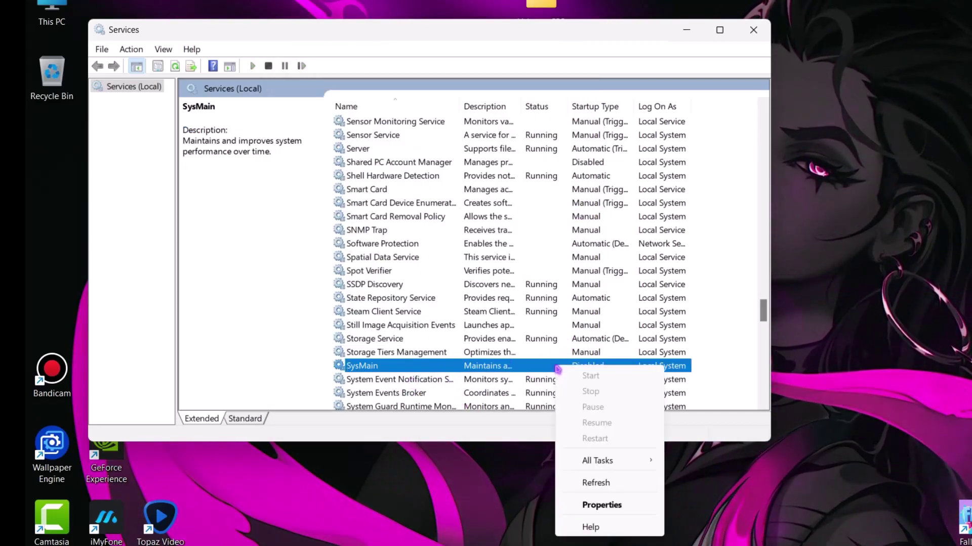
pyautogui.click(601, 505)
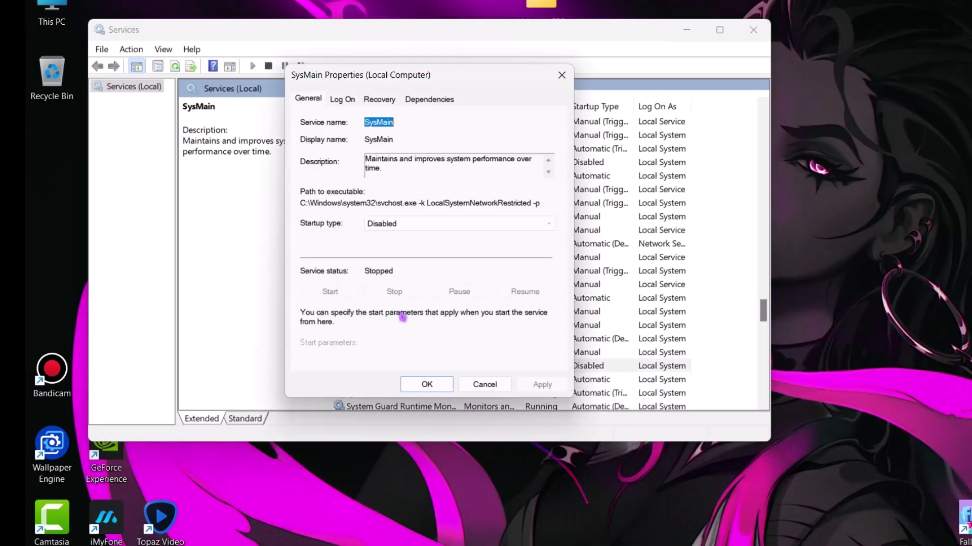
pyautogui.click(390, 225)
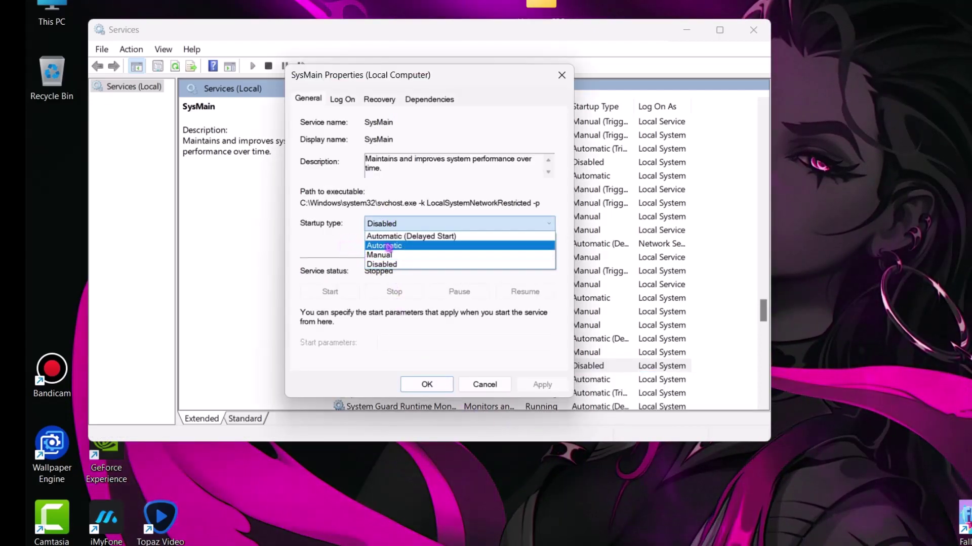
pyautogui.click(321, 243)
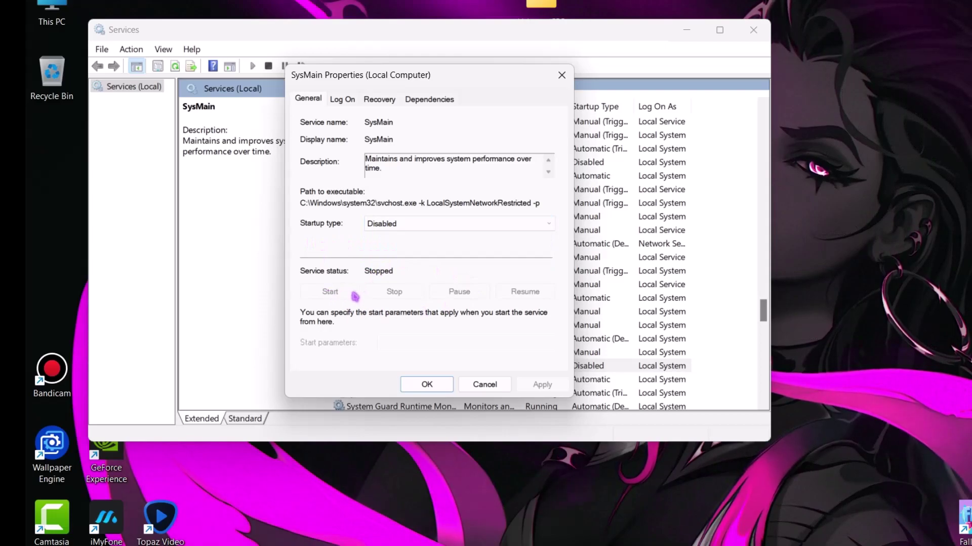
# Close SysMain's properties and extract the Valorant FPS Boost pack archive onto the desktop with WinRAR
pyautogui.click(427, 385)
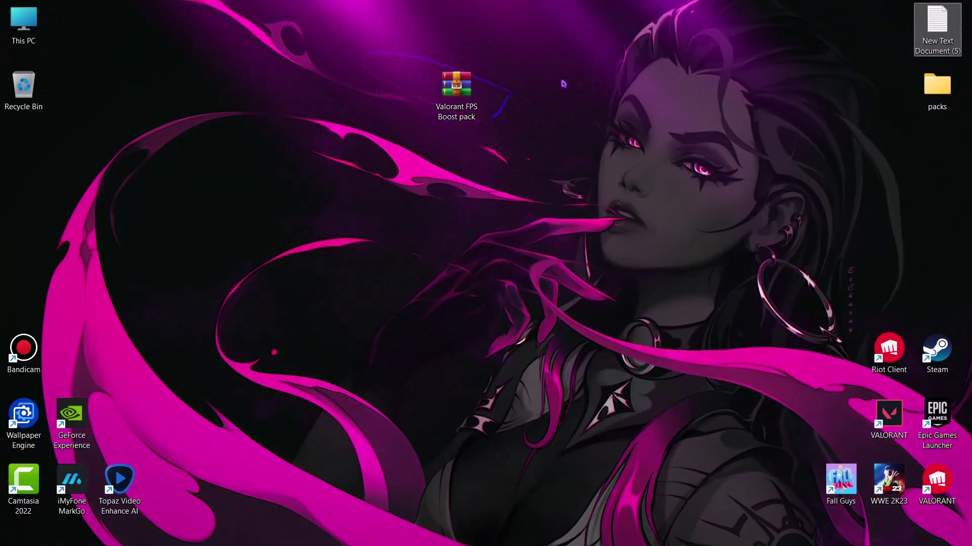
pyautogui.moveTo(390, 54); pyautogui.dragTo(450, 97)
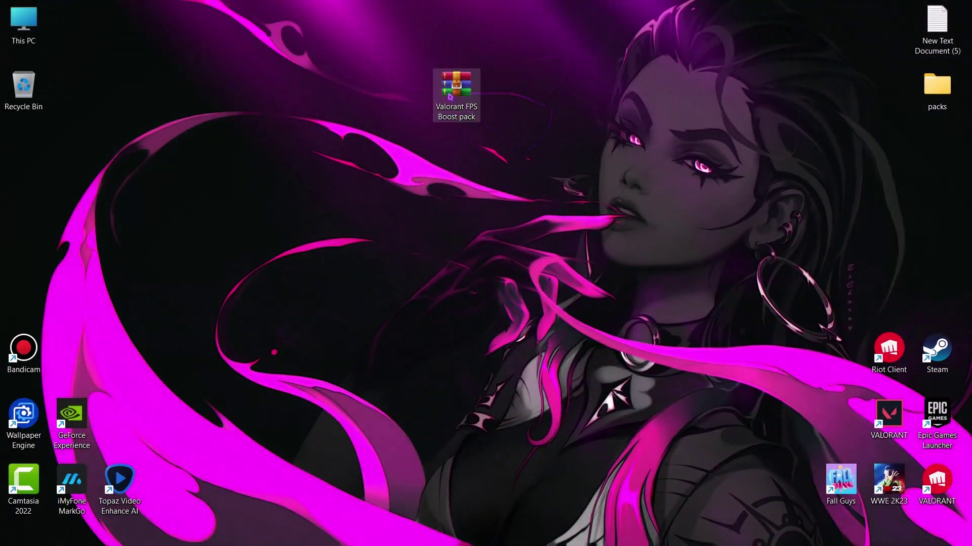
pyautogui.rightClick(450, 97)
pyautogui.click(510, 265)
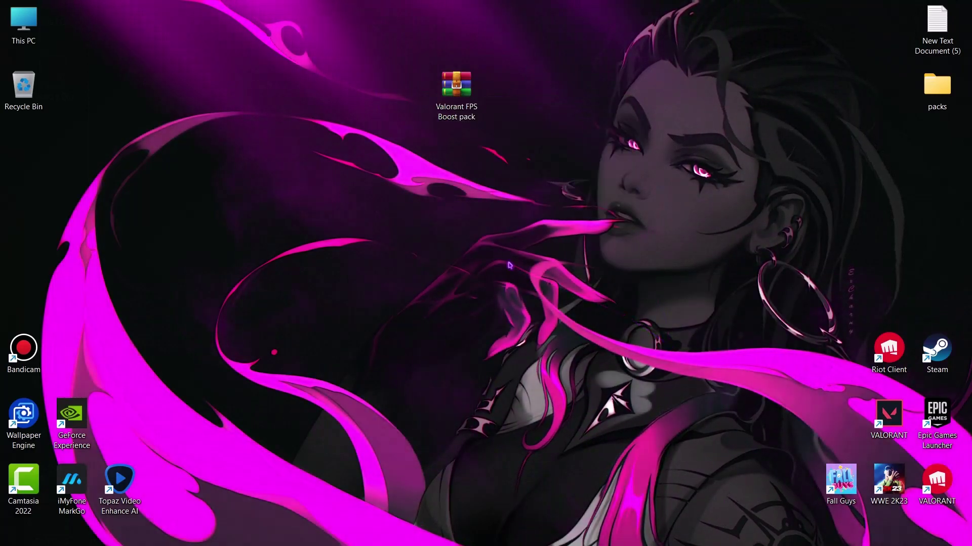
# Place the extracted Valorant FPS Boost pack folder beside the archive and open it
pyautogui.moveTo(21, 146)
pyautogui.mouseDown()
pyautogui.moveTo(280, 141)
pyautogui.moveTo(408, 88)
pyautogui.mouseUp()
pyautogui.moveTo(323, 105); pyautogui.dragTo(403, 139)
pyautogui.doubleClick(408, 87)
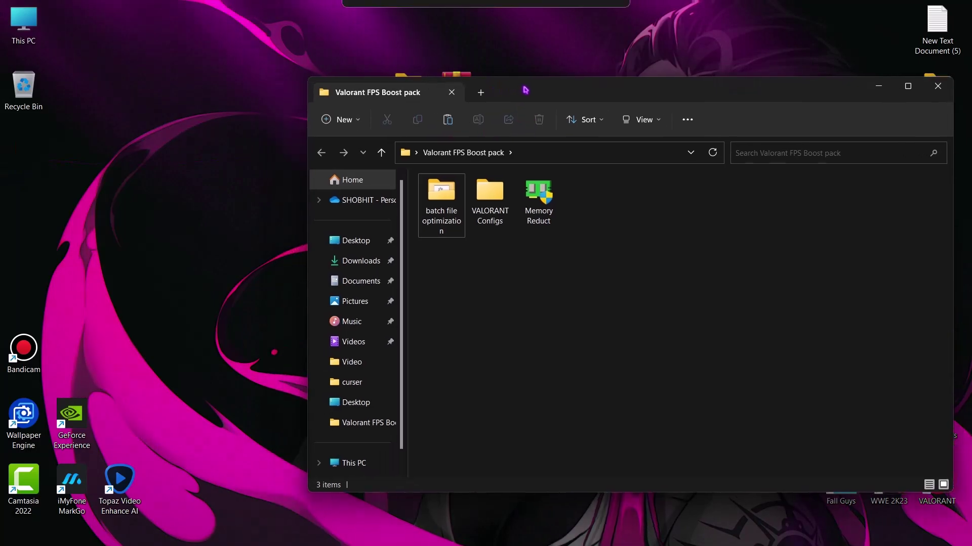
# Run 'Delete Temporary Files' from the batch file optimization folder as administrator, then return to the Valorant FPS Boost pack folder
pyautogui.doubleClick(443, 213)
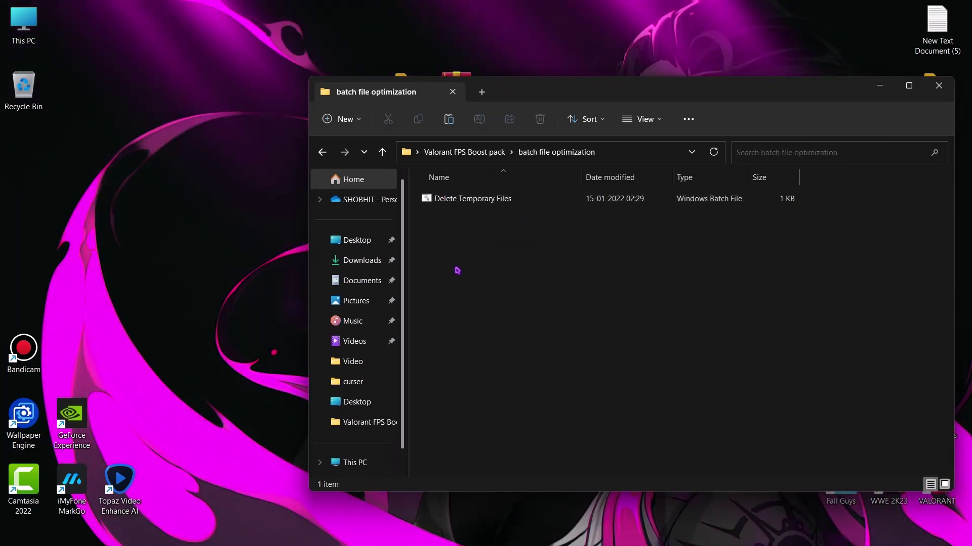
pyautogui.click(506, 203)
pyautogui.rightClick(472, 208)
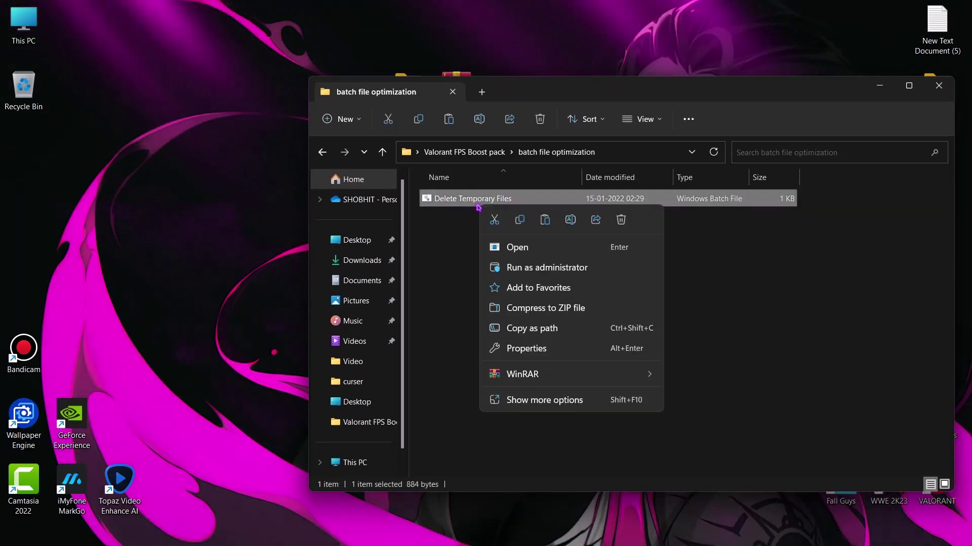
pyautogui.click(506, 264)
pyautogui.click(421, 366)
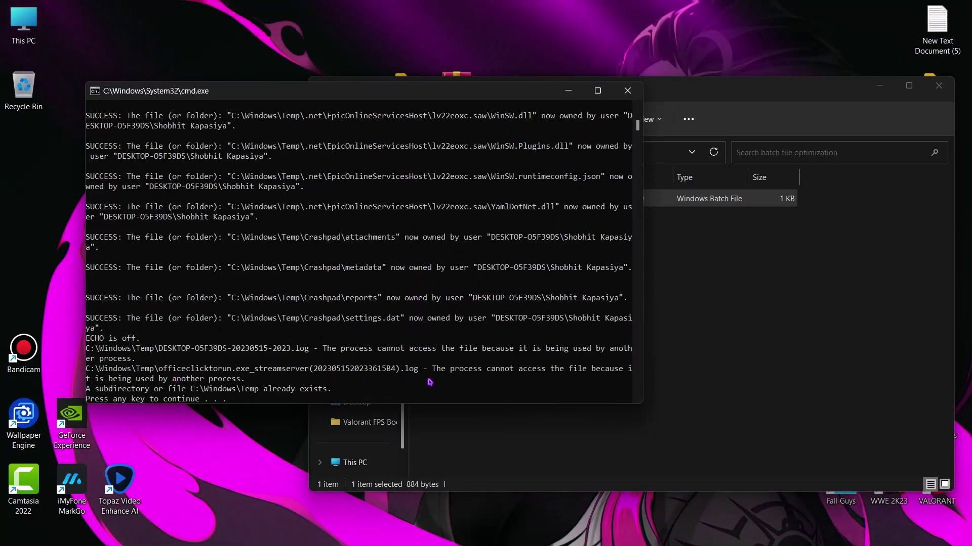
pyautogui.press('Return')
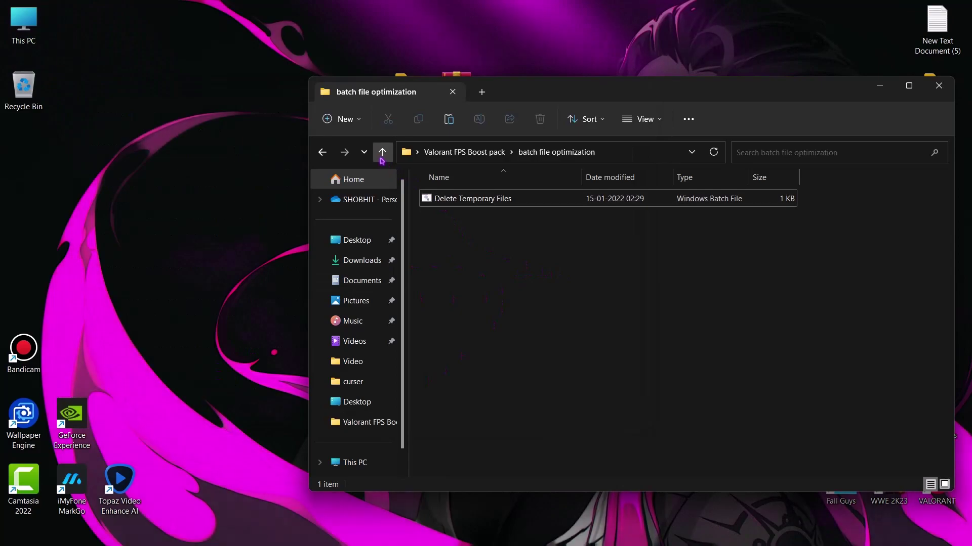
pyautogui.click(382, 151)
# Launch Mem Reduct and dismiss its update prompt
pyautogui.doubleClick(540, 202)
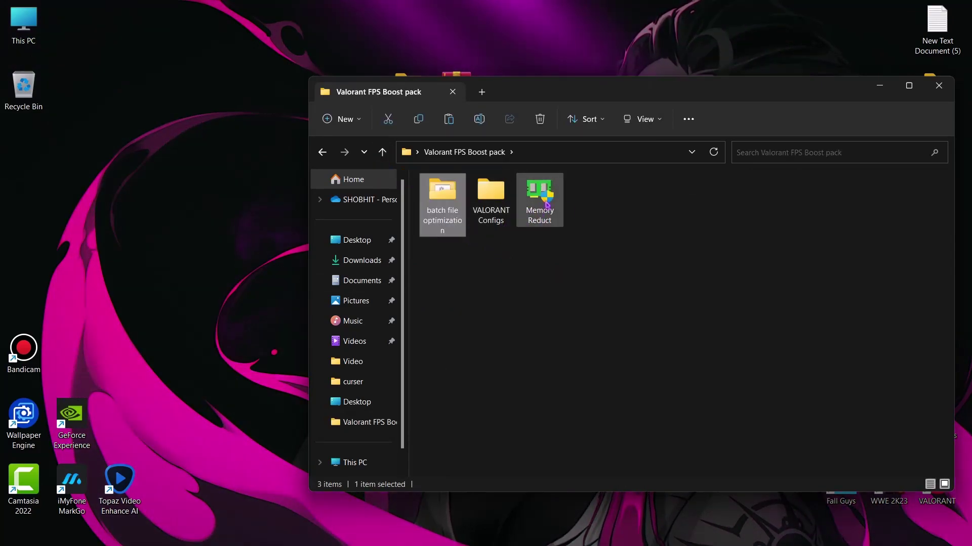
pyautogui.click(551, 385)
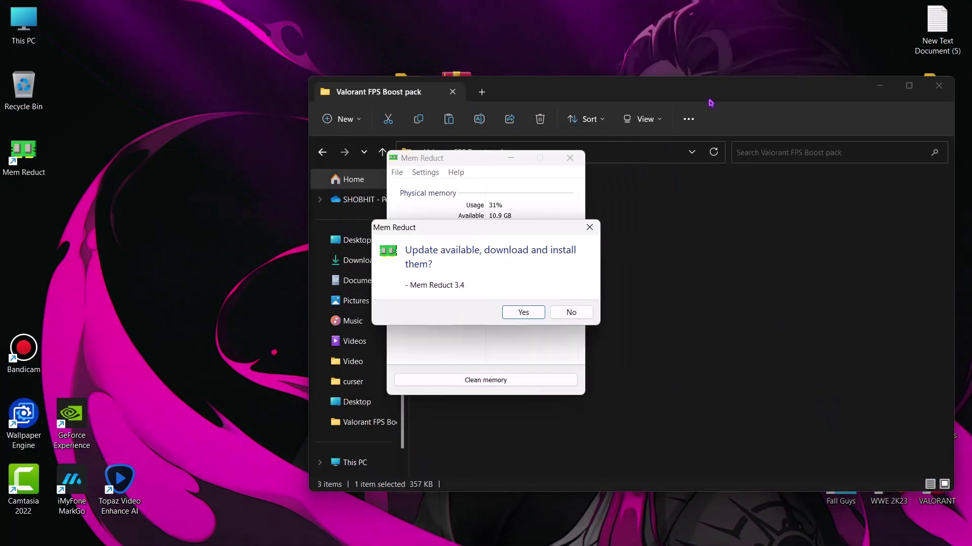
pyautogui.click(570, 310)
# Open Task Manager and arrange it beside Mem Reduct to compare memory figures
pyautogui.rightClick(710, 540)
pyautogui.click(739, 483)
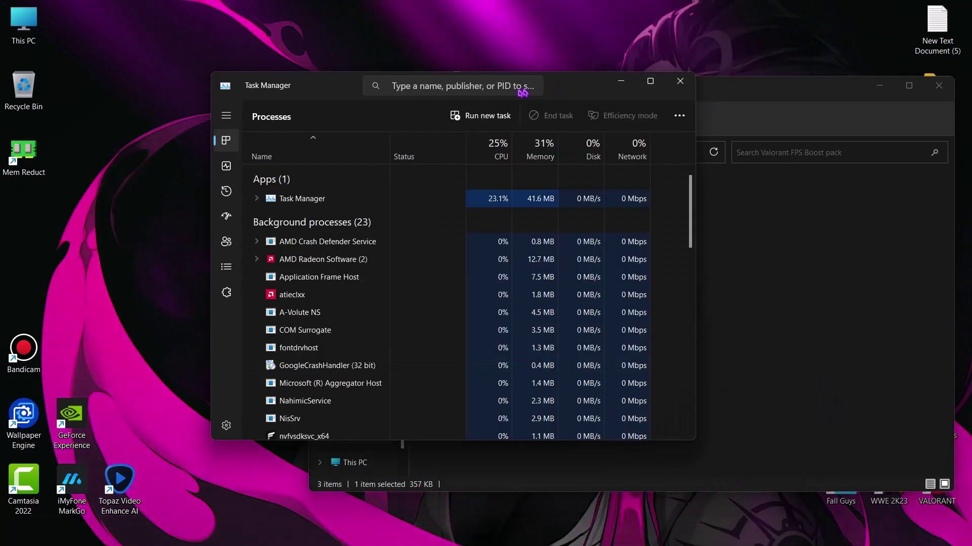
pyautogui.moveTo(462, 87); pyautogui.dragTo(288, 104)
pyautogui.click(475, 163)
pyautogui.moveTo(475, 163); pyautogui.dragTo(597, 156)
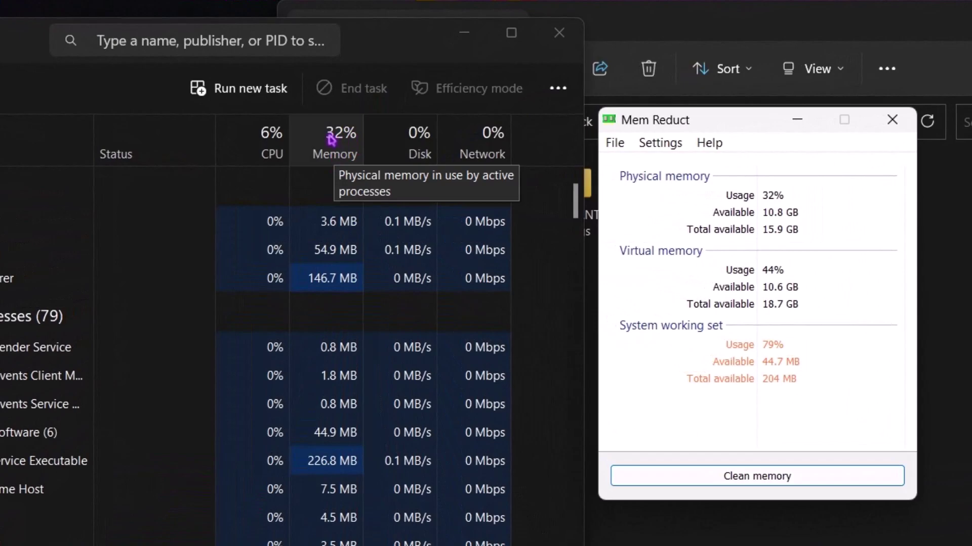
# Clean memory in Mem Reduct with 'Do not ask again' ticked, dropping usage from 32% to 16%
pyautogui.click(713, 473)
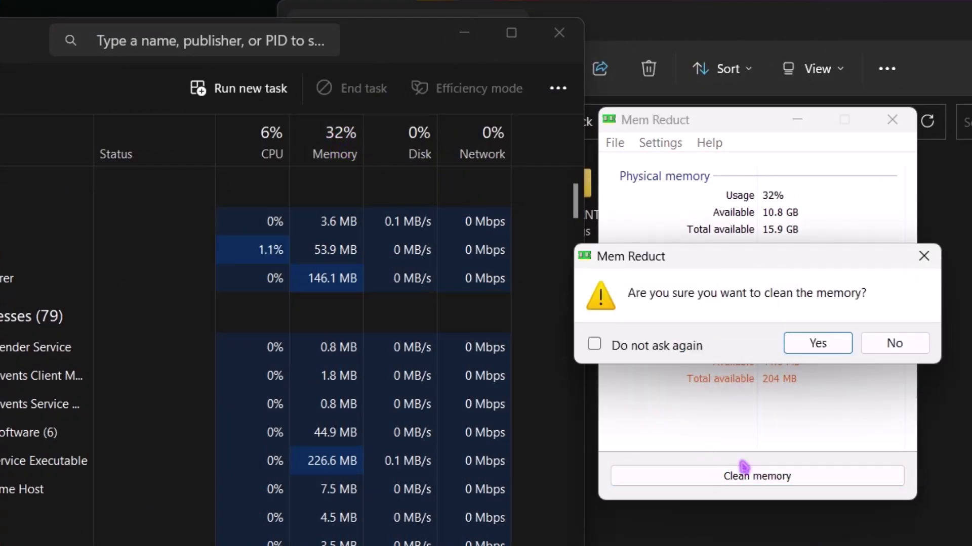
pyautogui.click(697, 354)
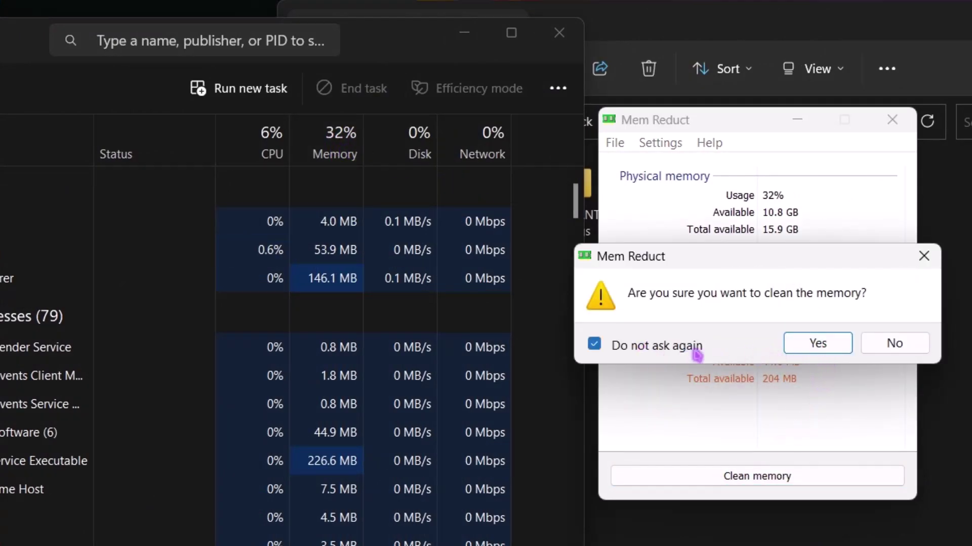
pyautogui.click(807, 347)
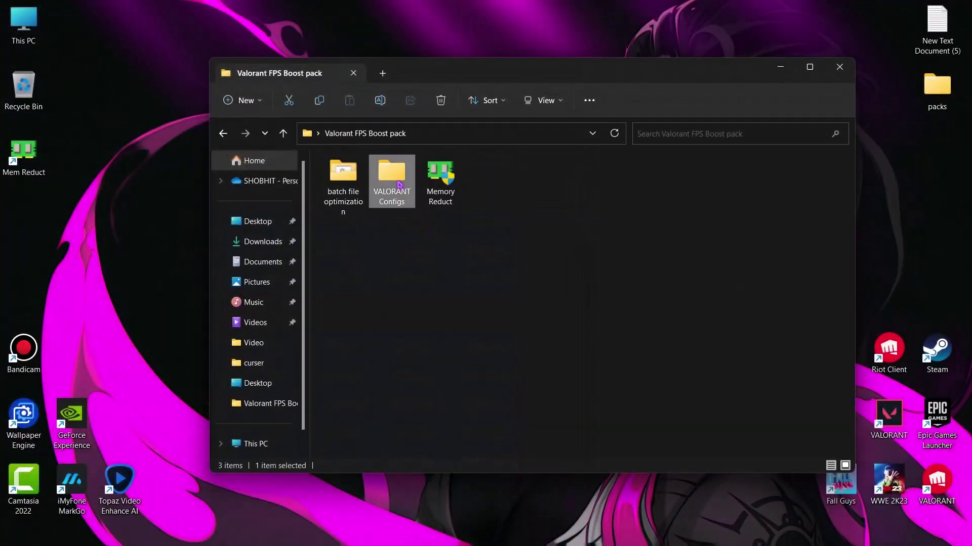
# Open the VALORANT Configs folder showing its four config folders
pyautogui.doubleClick(393, 174)
pyautogui.moveTo(346, 236); pyautogui.dragTo(501, 200)
pyautogui.moveTo(533, 260); pyautogui.dragTo(391, 183)
pyautogui.click(406, 276)
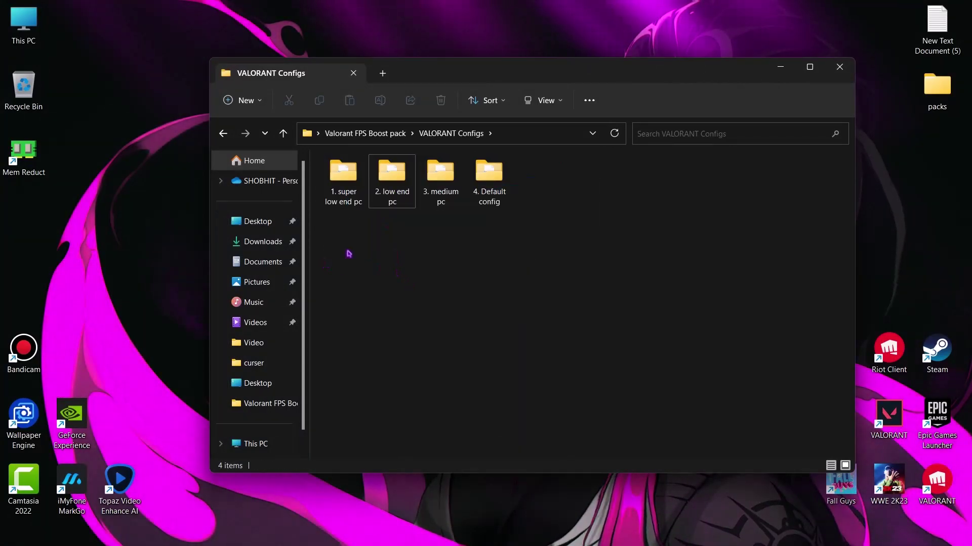
pyautogui.moveTo(326, 228); pyautogui.dragTo(490, 155)
pyautogui.click(475, 254)
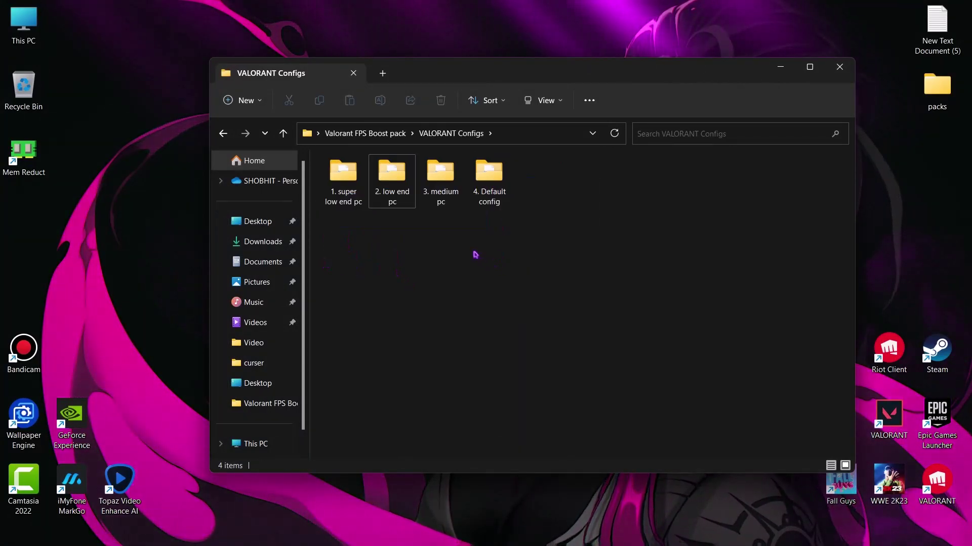
# Copy the GameUserSettings file from the '3. medium pc' folder
pyautogui.doubleClick(443, 185)
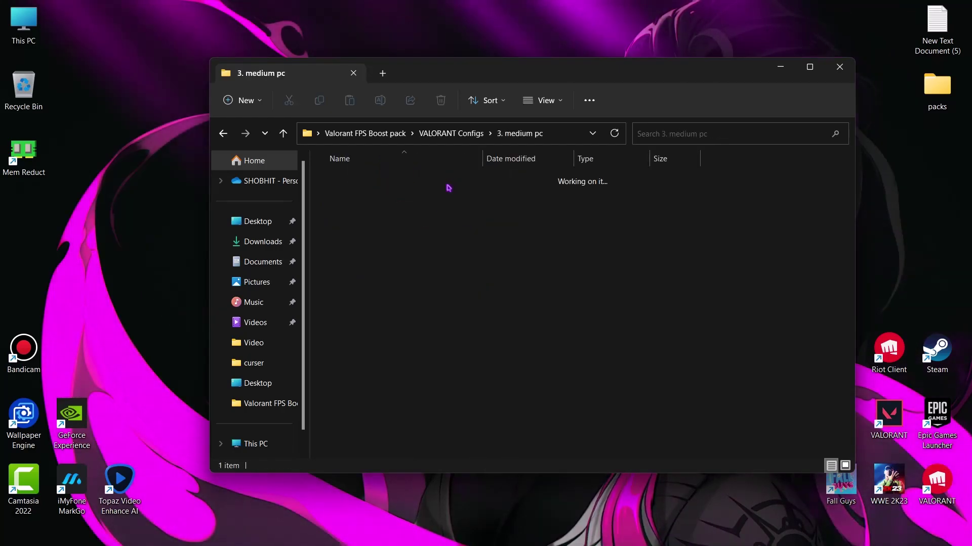
pyautogui.moveTo(403, 243); pyautogui.dragTo(399, 186)
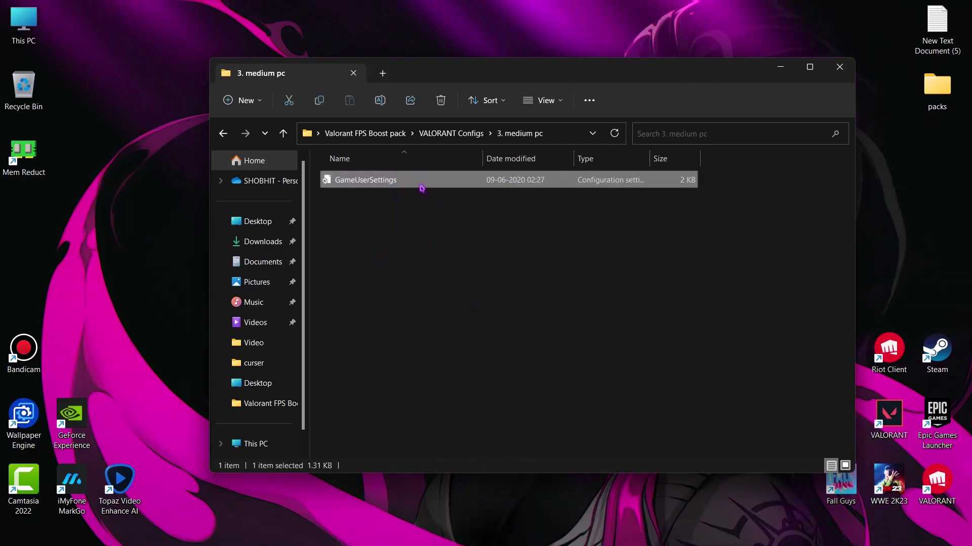
pyautogui.rightClick(423, 188)
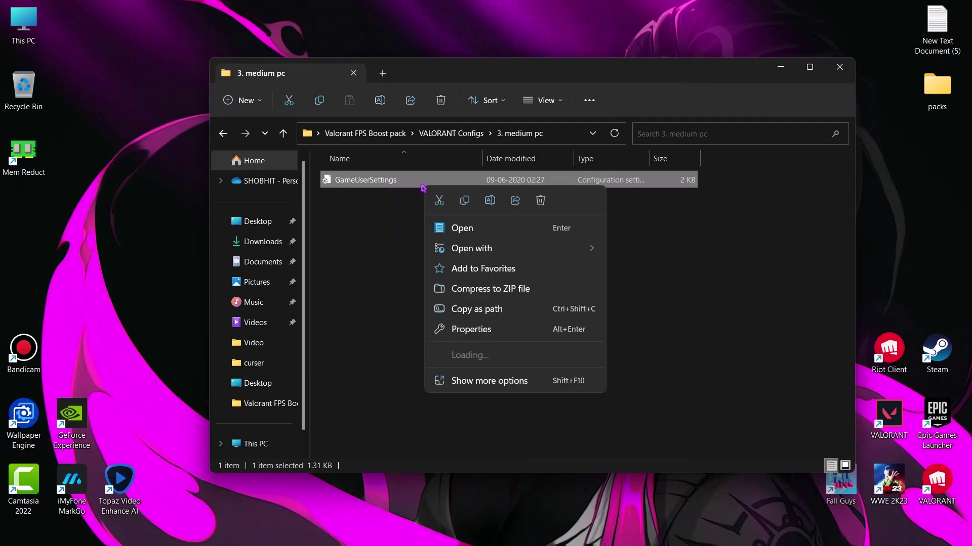
pyautogui.click(465, 207)
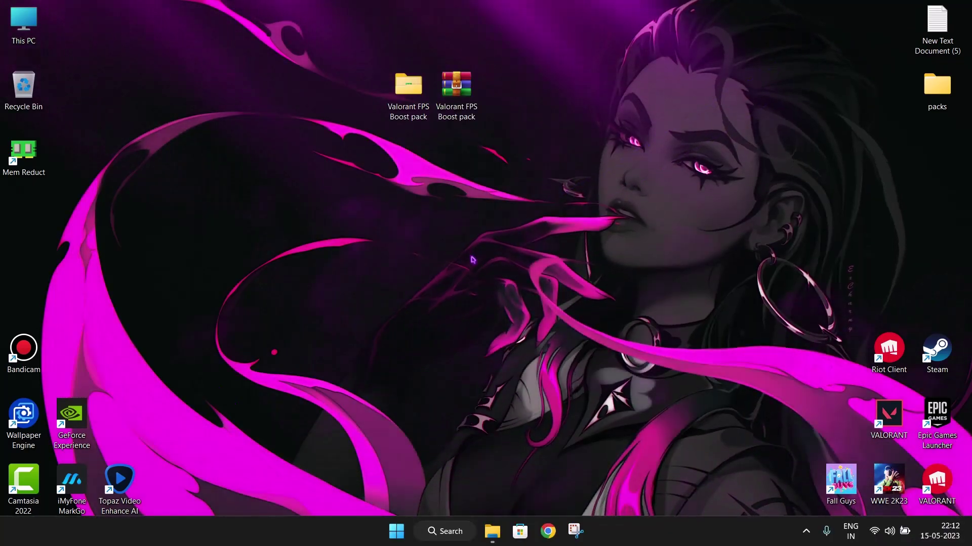
# Open the %localappdata% folder from the Run prompt
pyautogui.press('super+r')
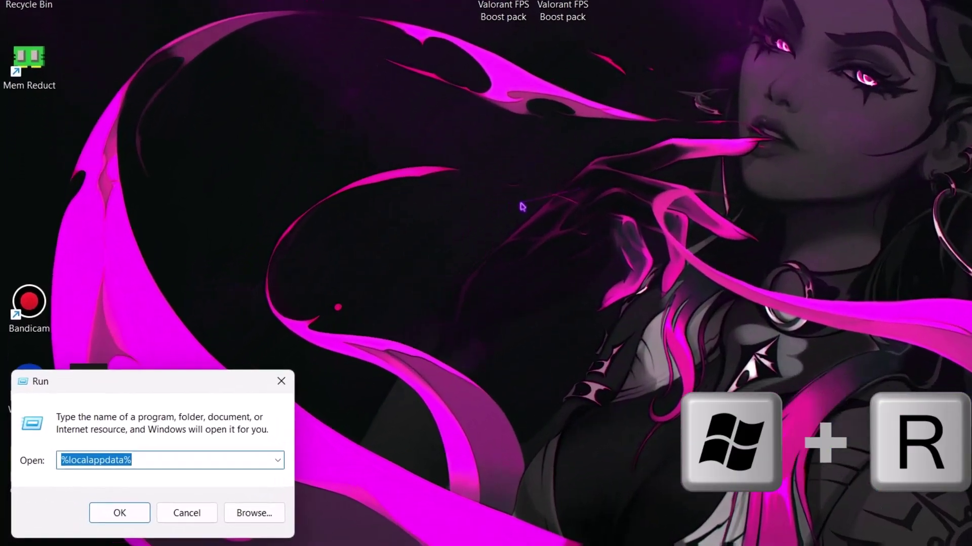
pyautogui.write('%')
pyautogui.write('locala')
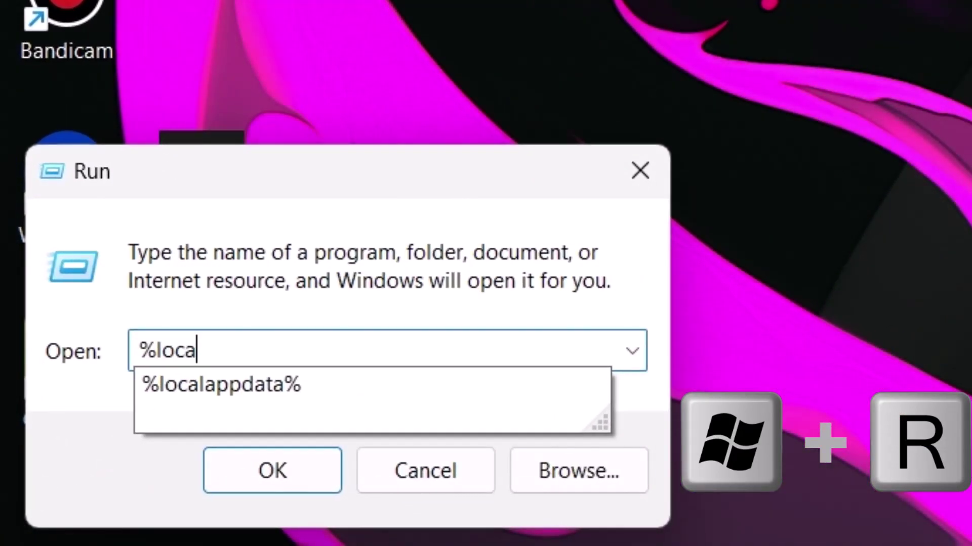
pyautogui.write('ppdata%')
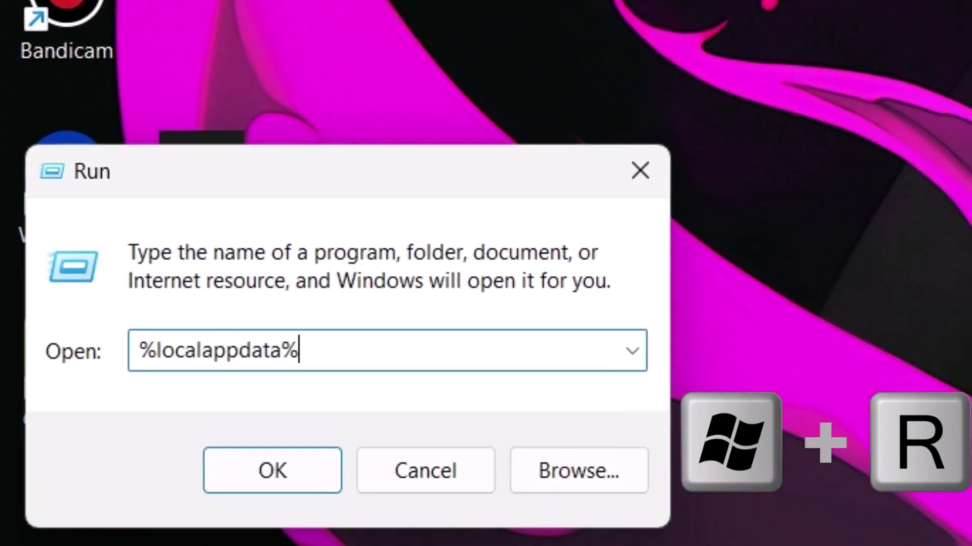
pyautogui.press('Return')
pyautogui.scroll(-8, 344, 253)
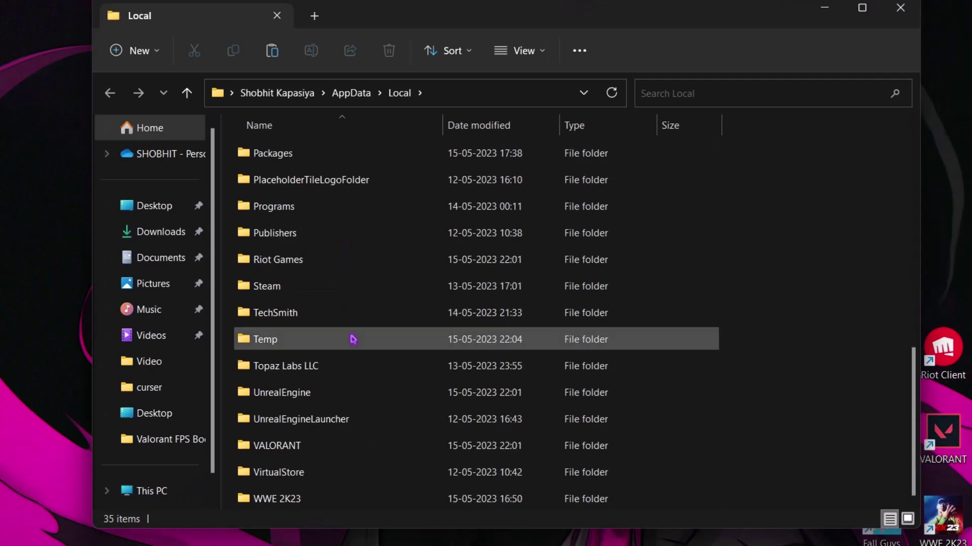
# Go into VALORANT\Saved\Config\<hexadecimal id folder>\Windows
pyautogui.doubleClick(278, 450)
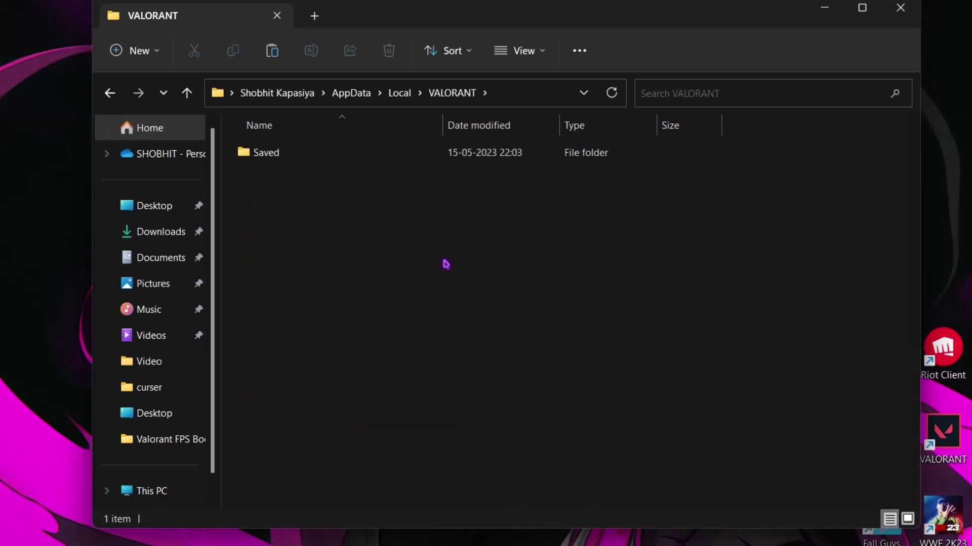
pyautogui.doubleClick(307, 154)
pyautogui.doubleClick(309, 158)
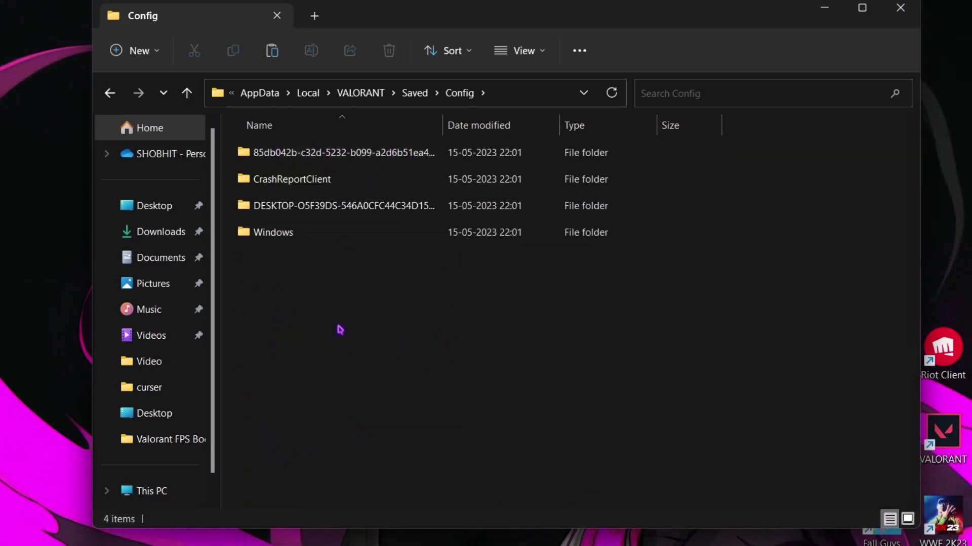
pyautogui.moveTo(335, 330); pyautogui.dragTo(308, 267)
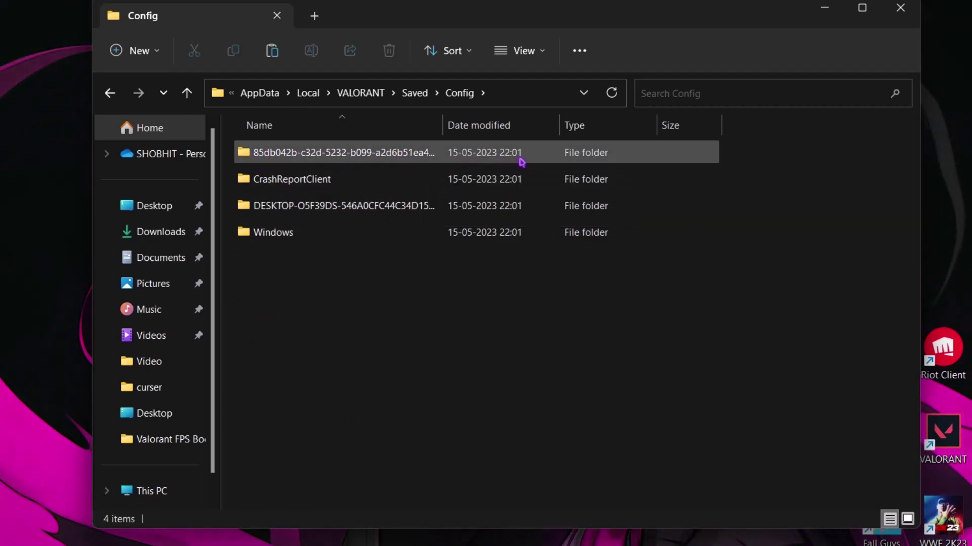
pyautogui.doubleClick(425, 160)
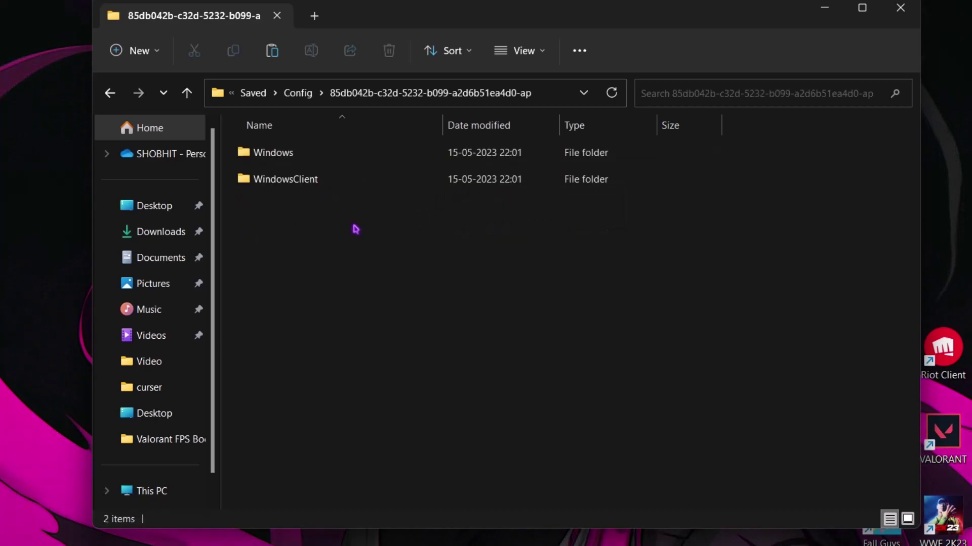
pyautogui.doubleClick(304, 154)
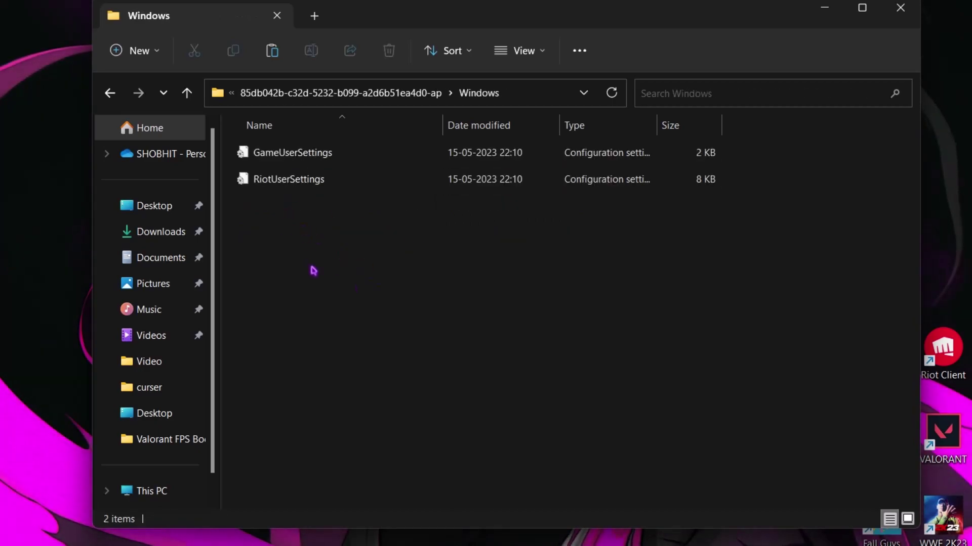
# Move the game's original GameUserSettings file out to the desktop
pyautogui.moveTo(312, 268); pyautogui.dragTo(344, 208)
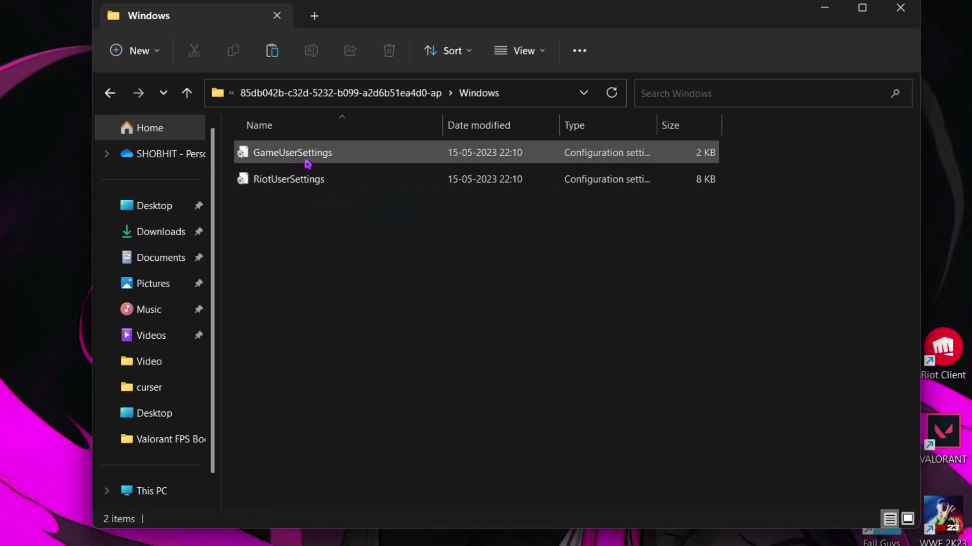
pyautogui.moveTo(307, 164); pyautogui.dragTo(0, 223)
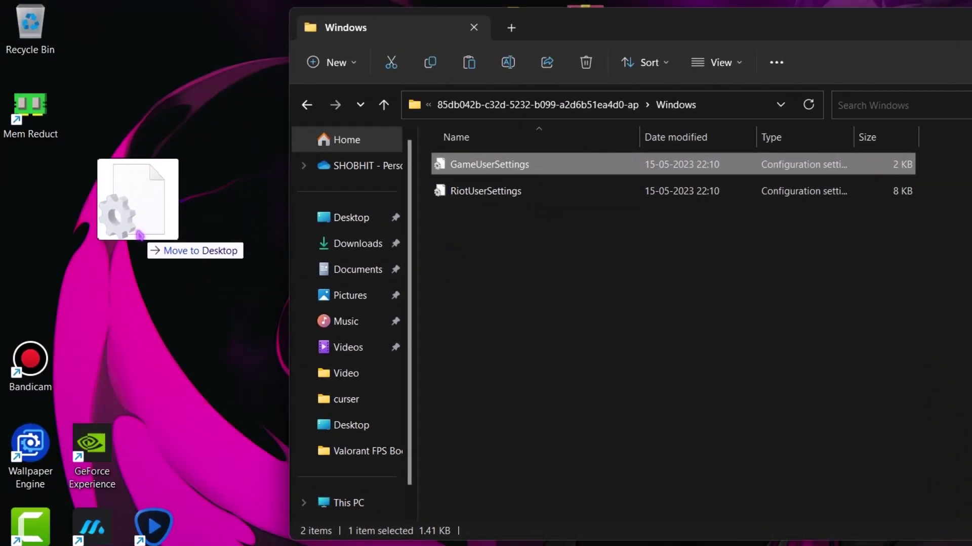
pyautogui.moveTo(140, 235); pyautogui.dragTo(142, 238)
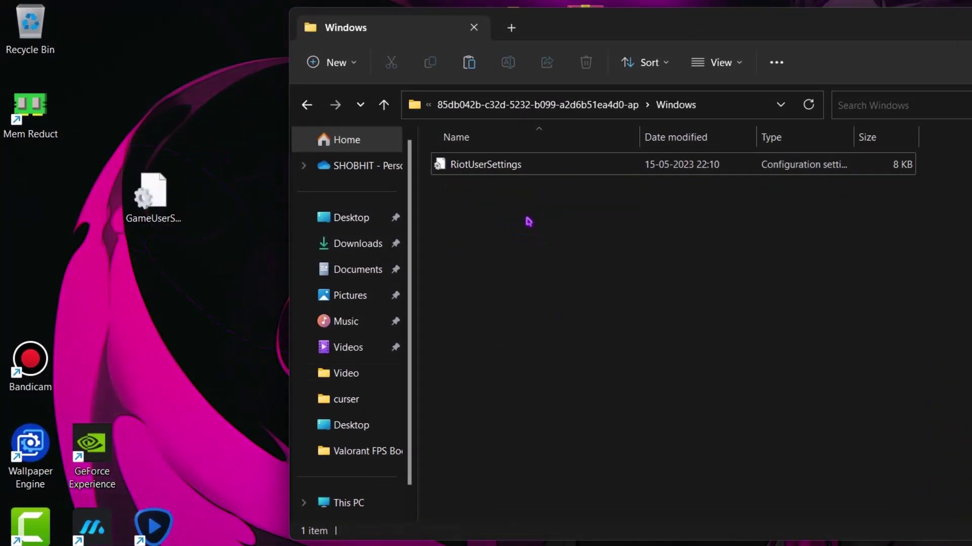
# Paste the medium pc GameUserSettings into the Windows config folder
pyautogui.rightClick(528, 221)
pyautogui.hotkey('ctrl', 'z')
pyautogui.moveTo(561, 286); pyautogui.dragTo(600, 281)
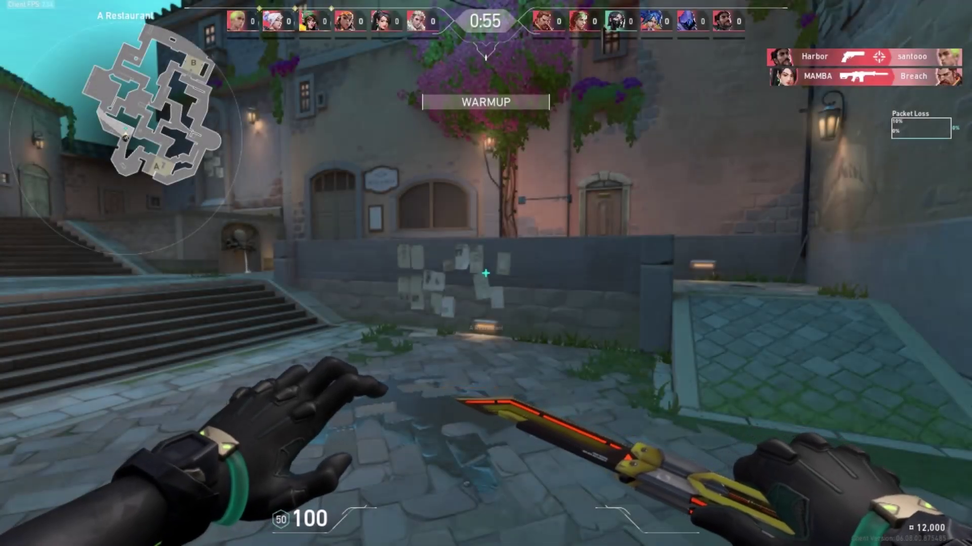
# Move up toward the stairs and kill Killjoy with the Phantom
pyautogui.press('w')
pyautogui.press('y')
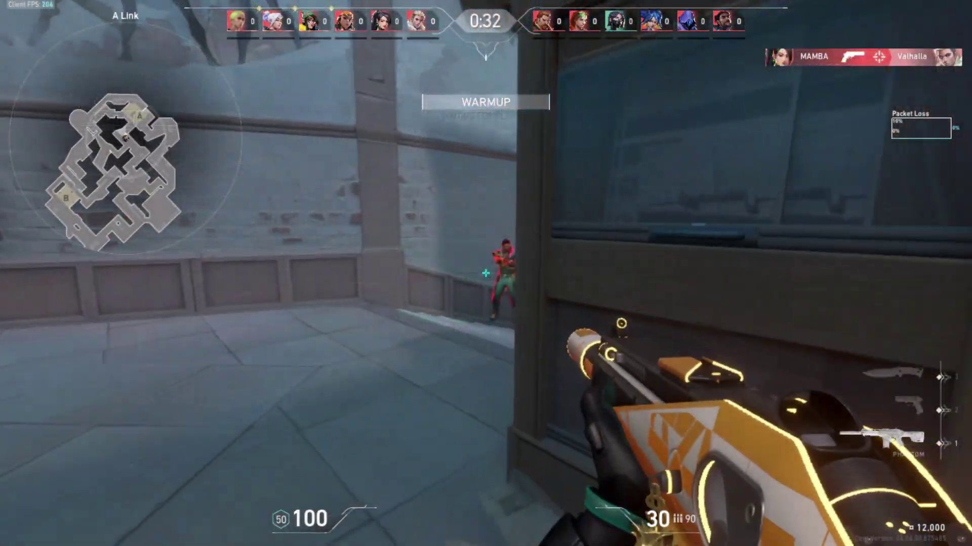
pyautogui.click(486, 274)
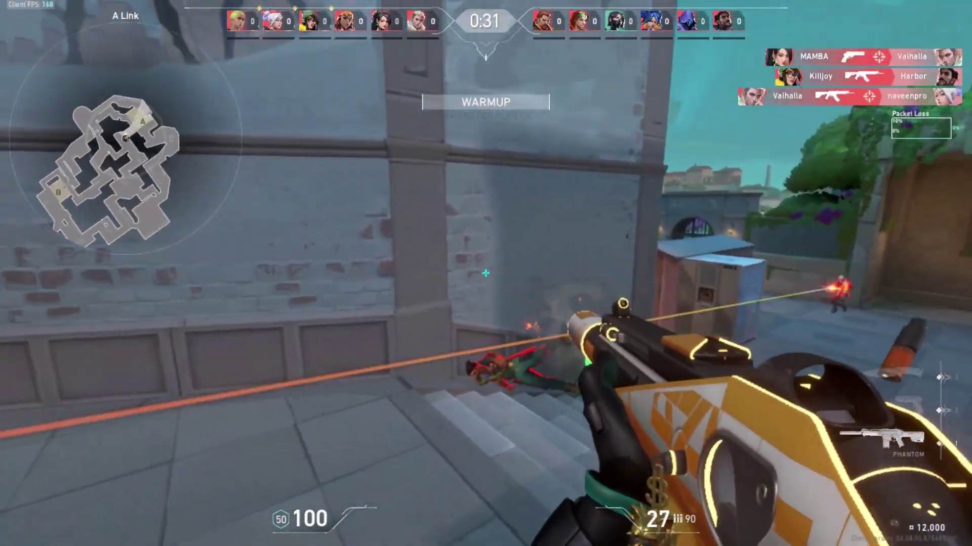
pyautogui.click(486, 274)
pyautogui.click(485, 274)
pyautogui.click(486, 273)
pyautogui.click(486, 273)
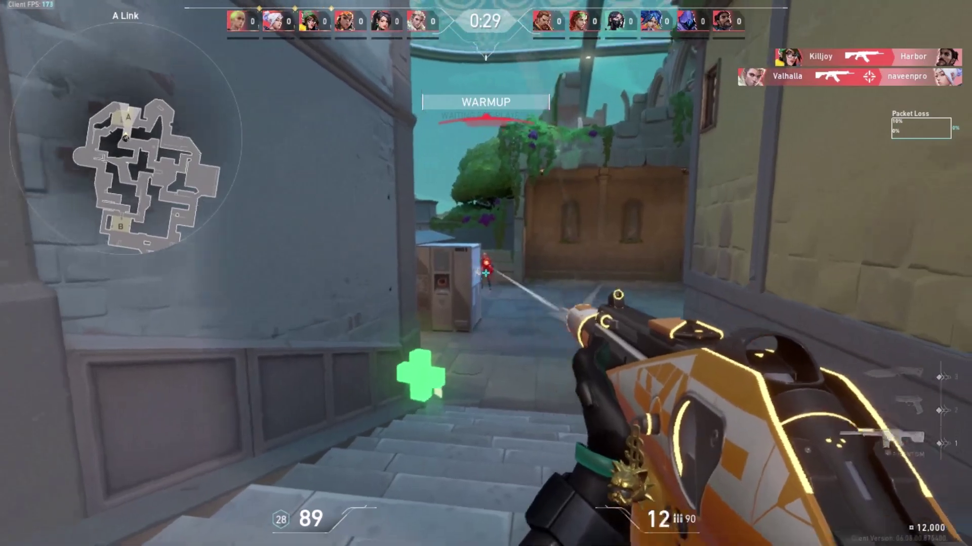
# Switch to the knife and advance from A Link into A Site
pyautogui.press('3')
pyautogui.press('w')
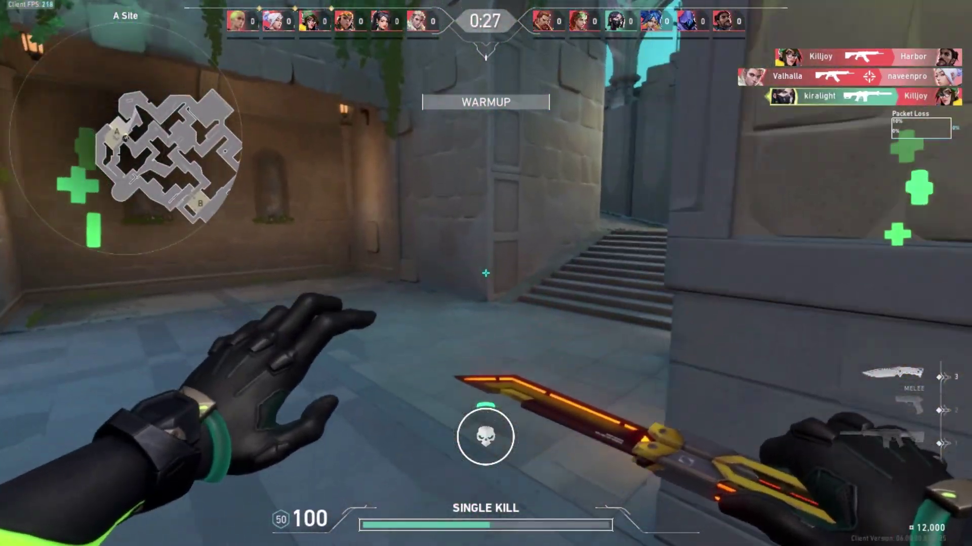
pyautogui.press('w')
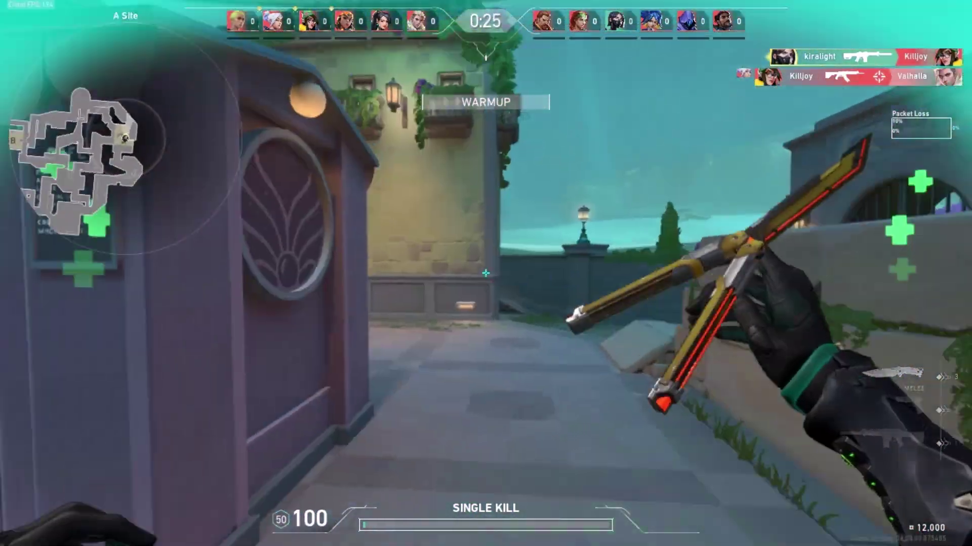
pyautogui.press('c')
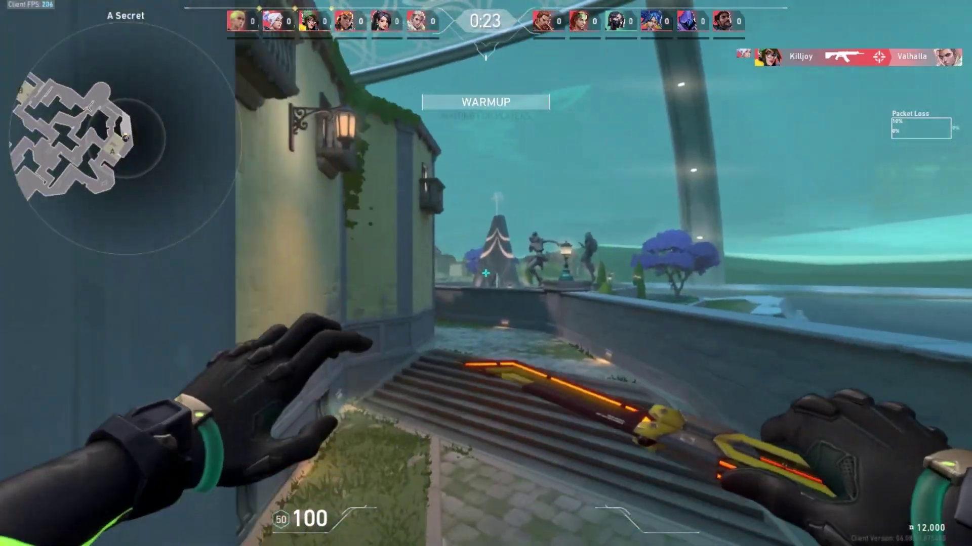